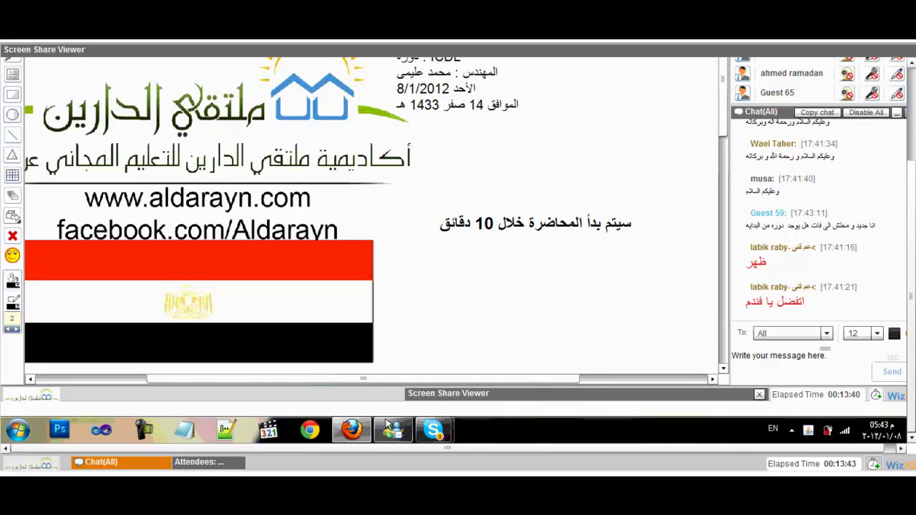
pyautogui.moveTo(392, 426)
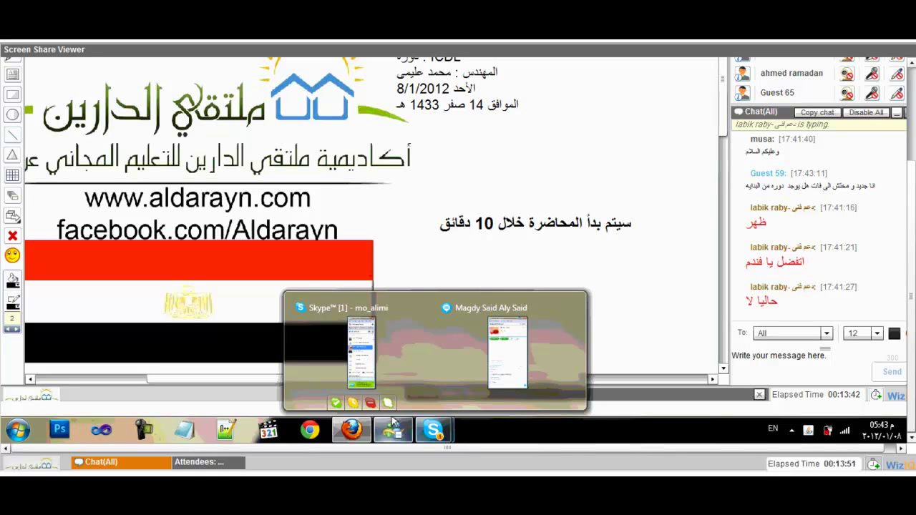
pyautogui.click(363, 427)
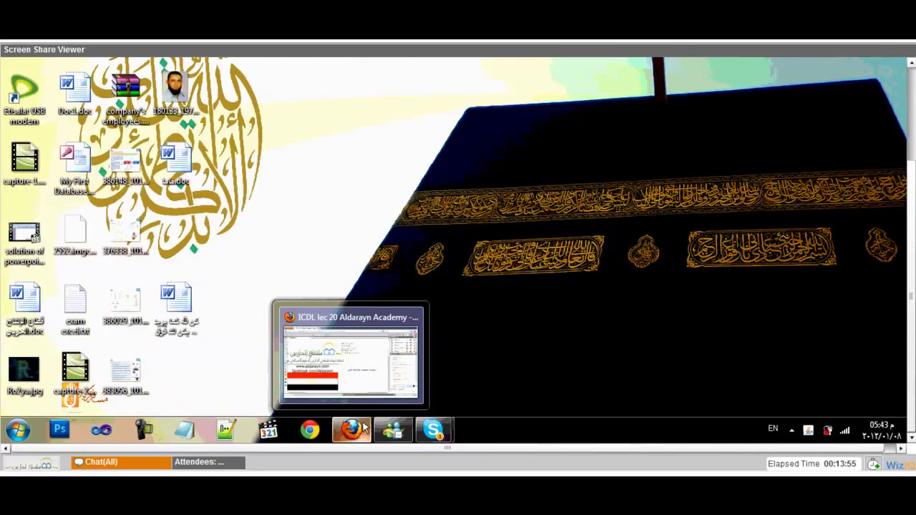
pyautogui.click(364, 427)
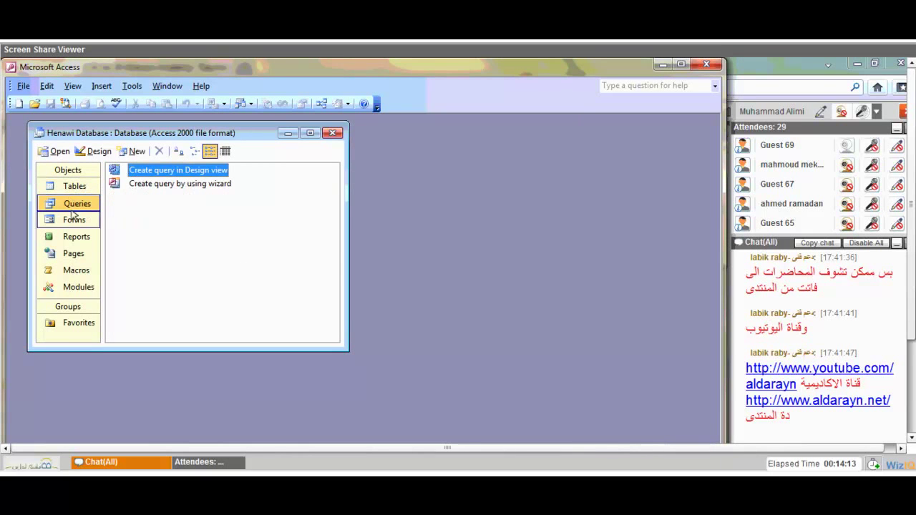
# Start a new report in Henawi Database using the Report Wizard
pyautogui.click(74, 220)
pyautogui.click(76, 238)
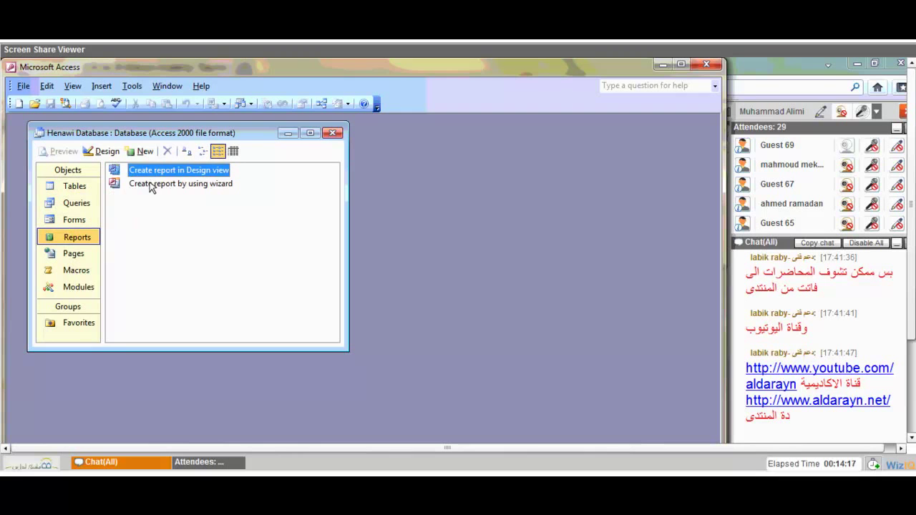
pyautogui.click(152, 185)
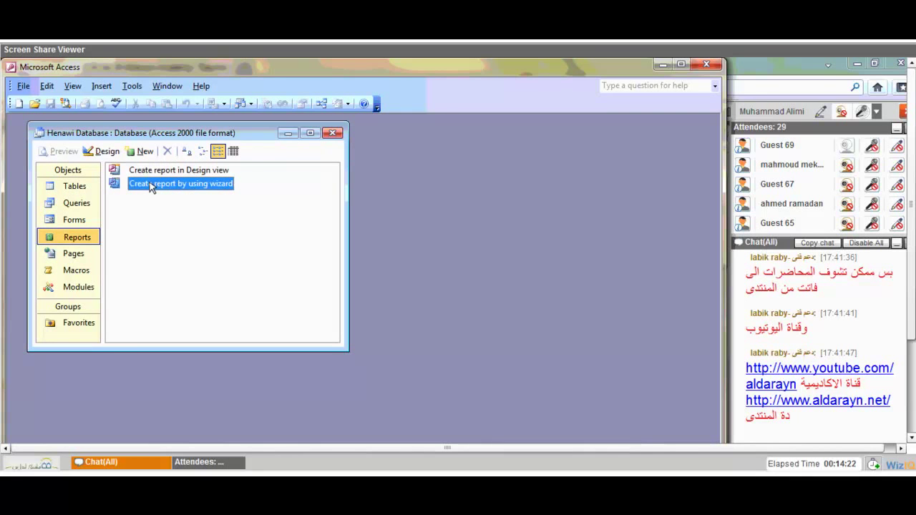
pyautogui.doubleClick(150, 185)
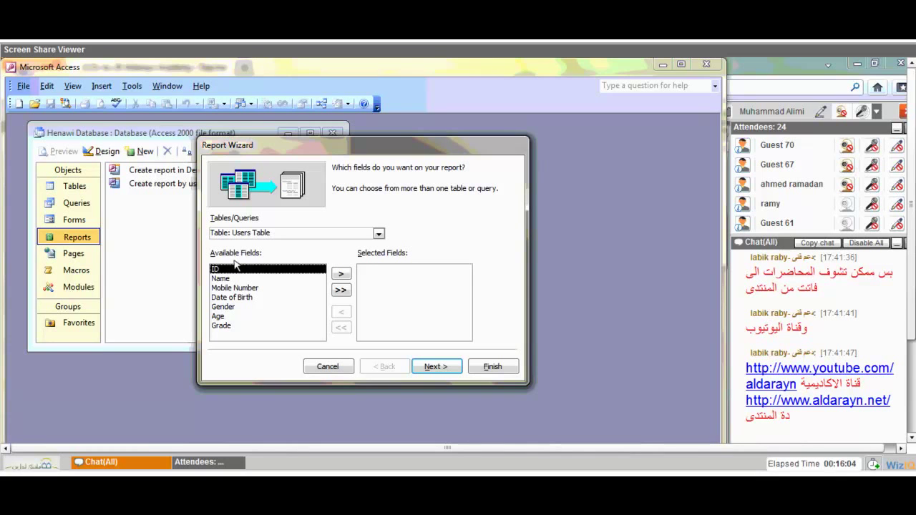
# Include the Name and Mobile Number fields from Users Table in the report, without any grouping levels
pyautogui.press('Down')
pyautogui.press('Down')
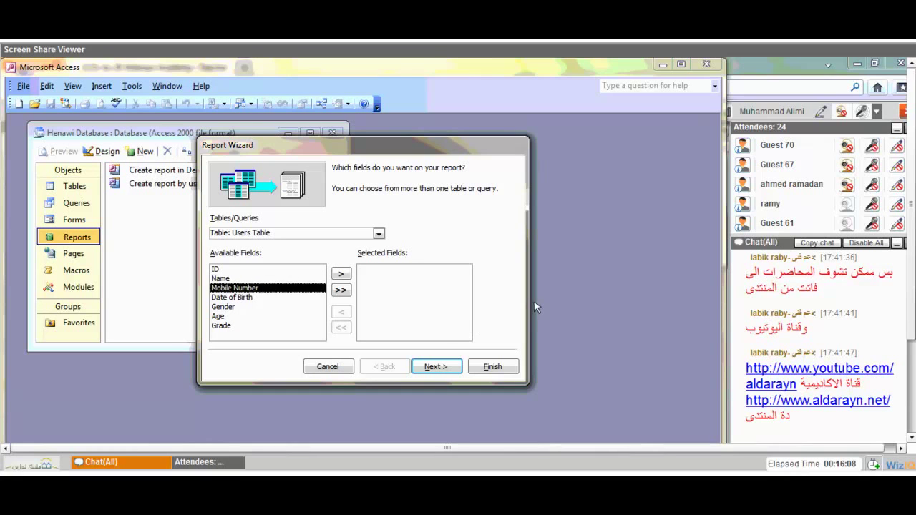
pyautogui.click(224, 279)
pyautogui.doubleClick(233, 279)
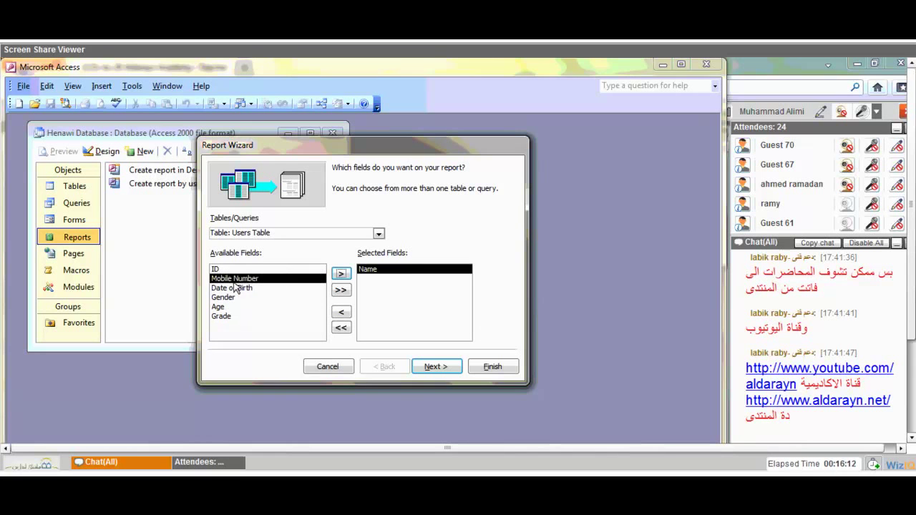
pyautogui.press('Tab')
pyautogui.press('Return')
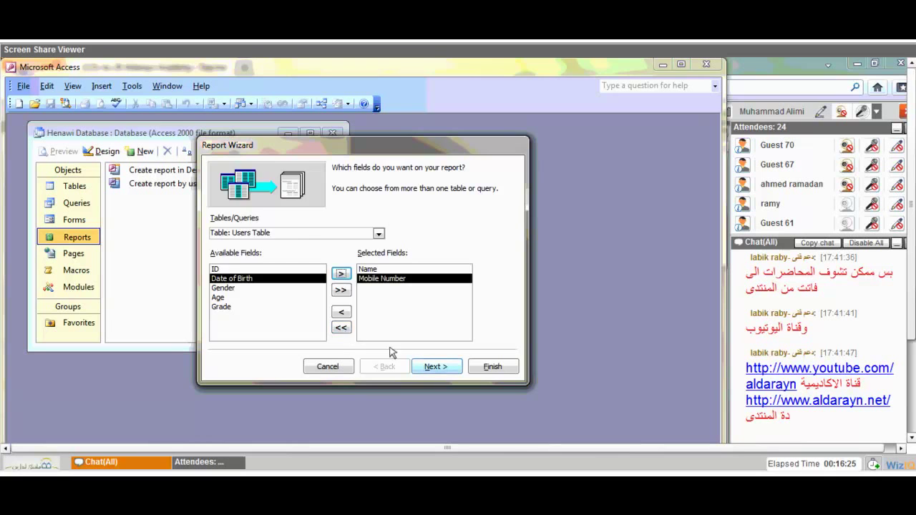
pyautogui.click(433, 365)
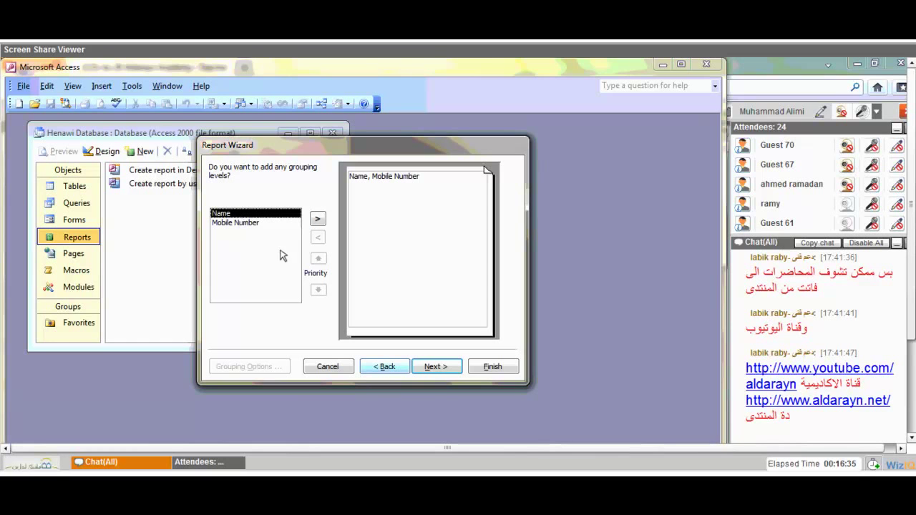
pyautogui.click(414, 367)
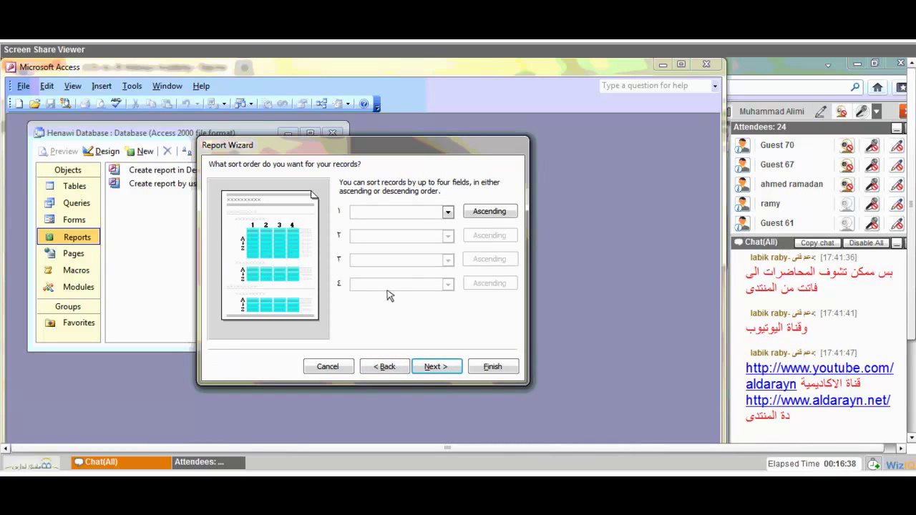
# Sort the report's records by Name in descending order and proceed to the layout options
pyautogui.click(365, 215)
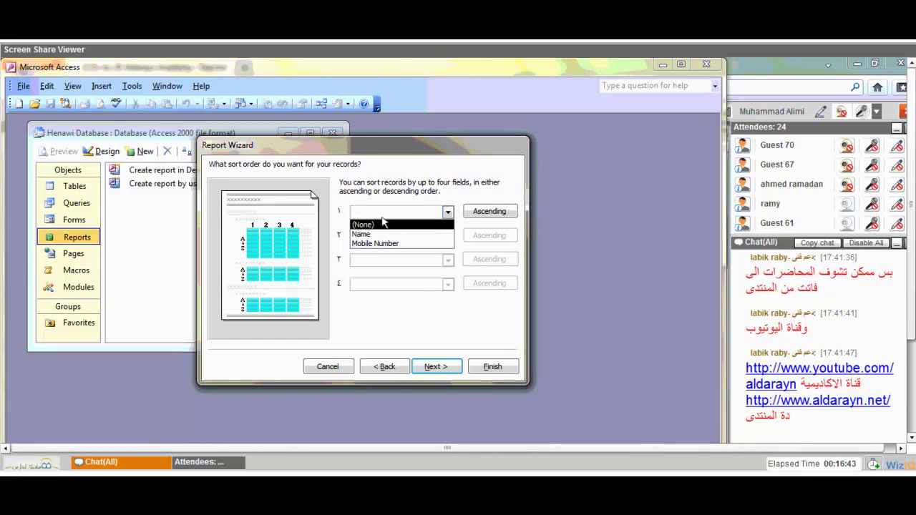
pyautogui.click(385, 224)
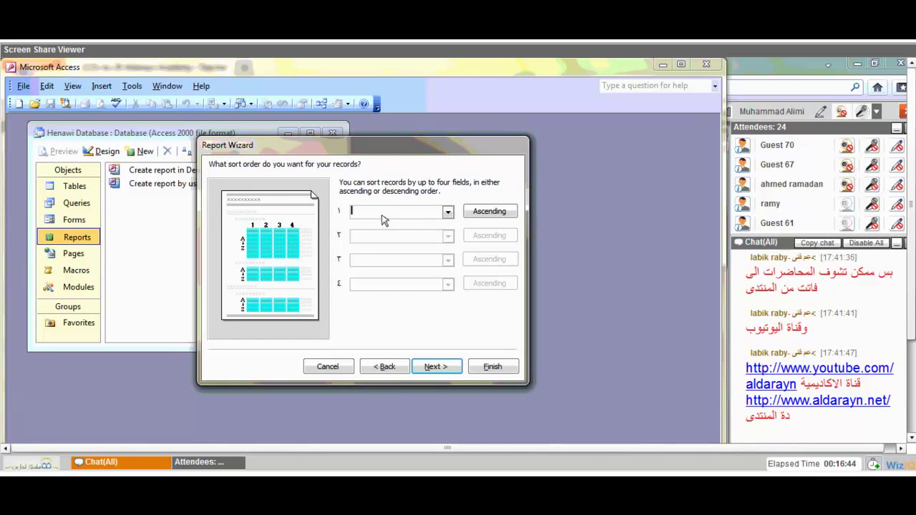
pyautogui.click(427, 212)
pyautogui.click(438, 234)
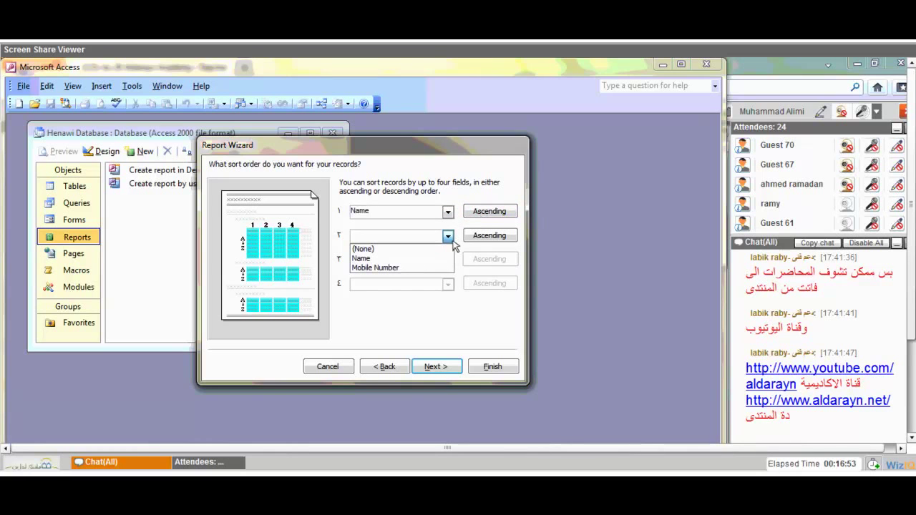
pyautogui.click(451, 217)
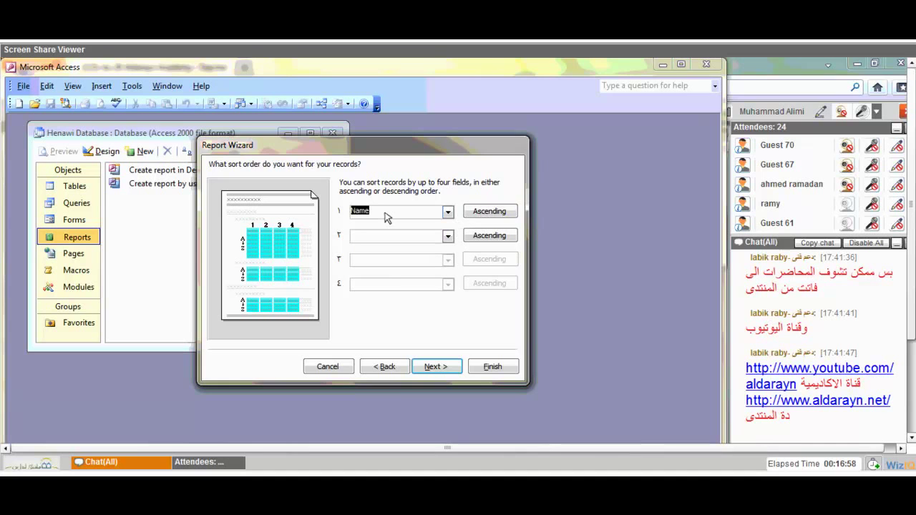
pyautogui.press('Tab')
pyautogui.press('space')
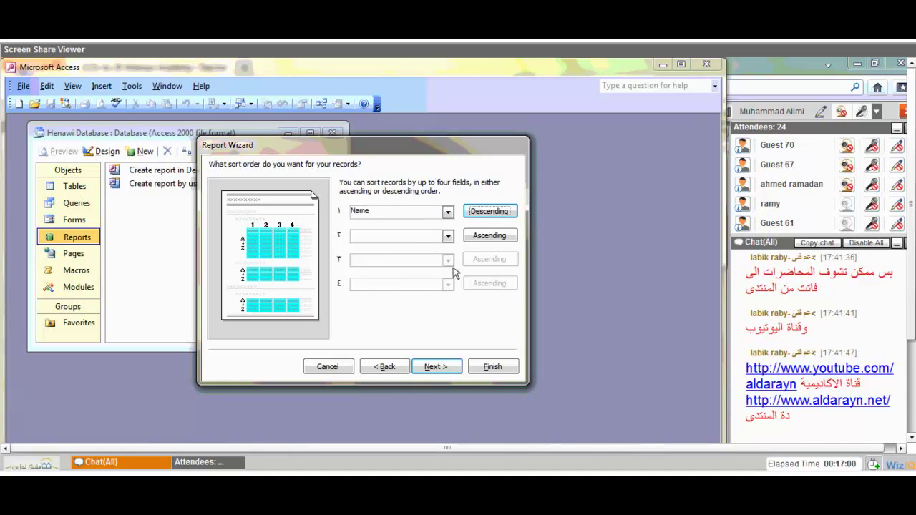
pyautogui.click(436, 366)
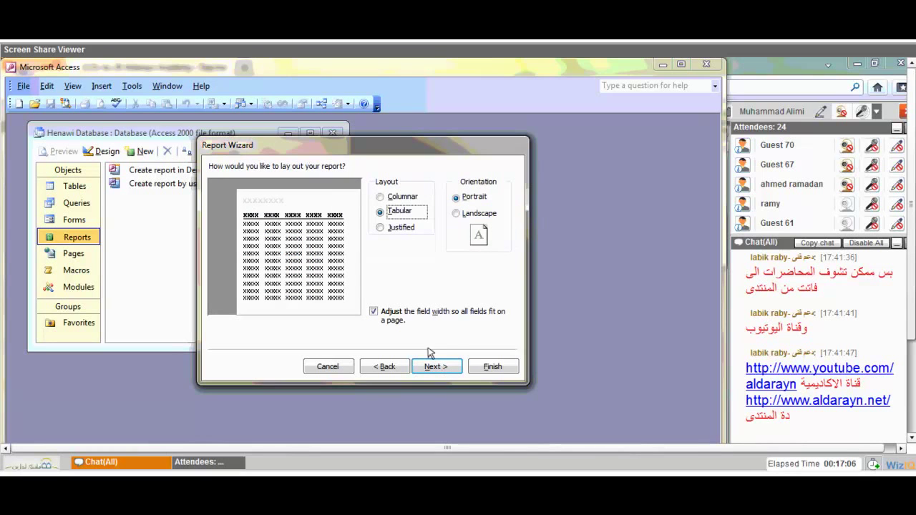
# Set the report's layout to Columnar and proceed to the style selection
pyautogui.click(380, 200)
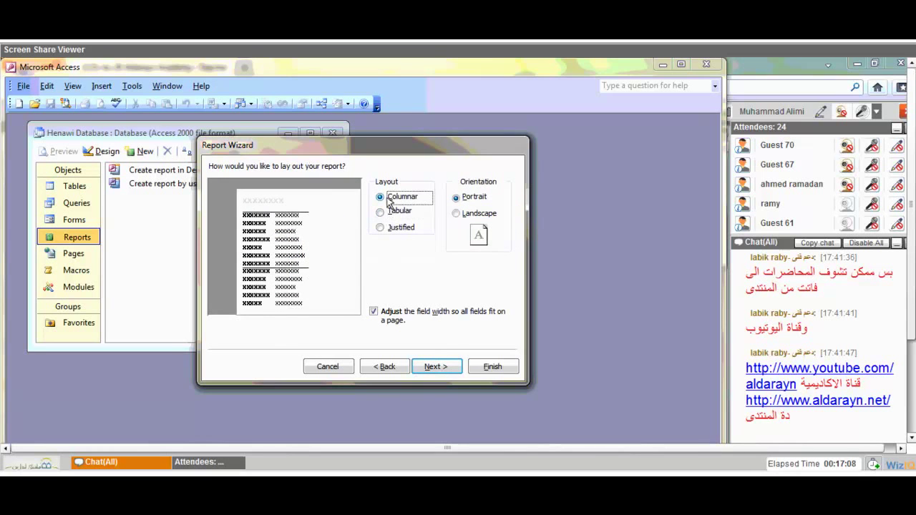
pyautogui.click(389, 212)
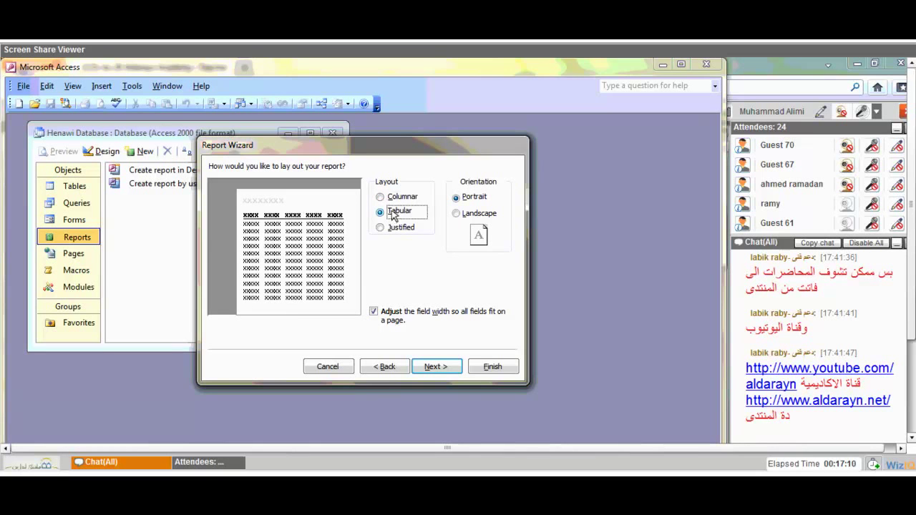
pyautogui.press('Up')
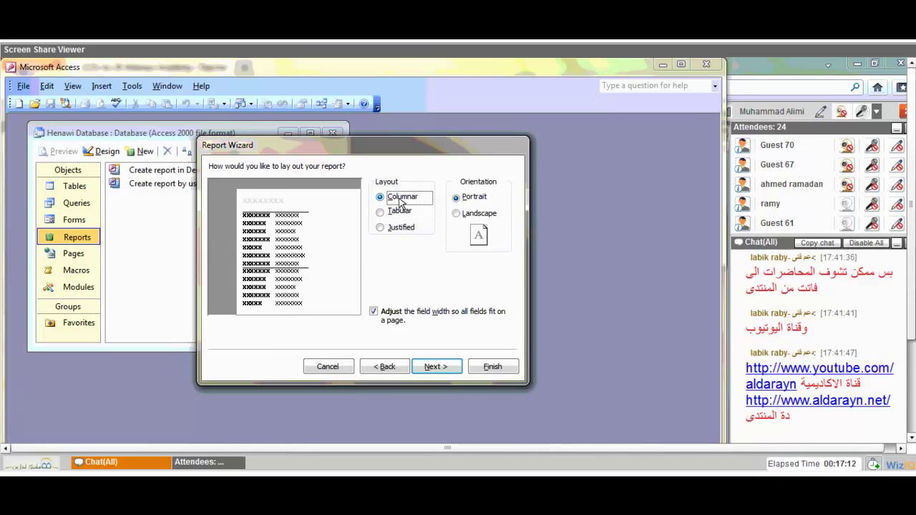
pyautogui.click(438, 367)
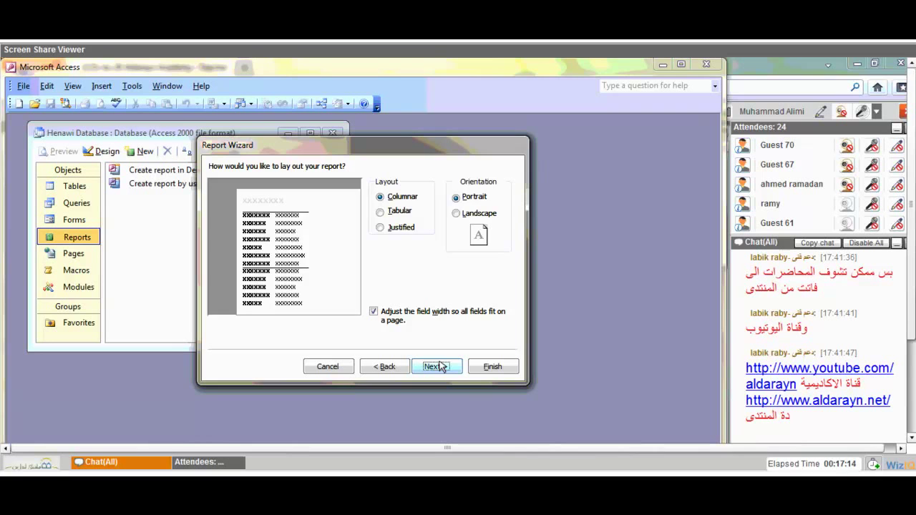
# Preview the Compact and Soft Gray report styles, and apply the Corporate style
pyautogui.click(390, 213)
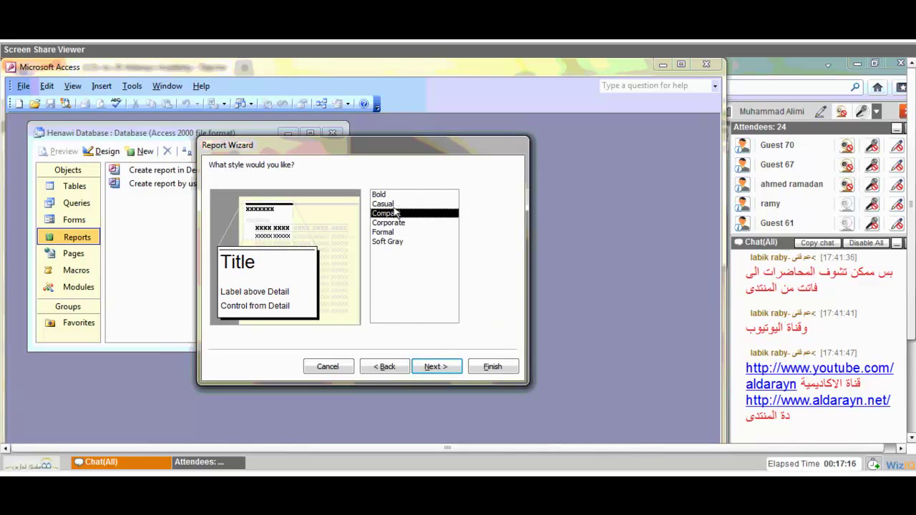
pyautogui.click(394, 222)
pyautogui.click(402, 241)
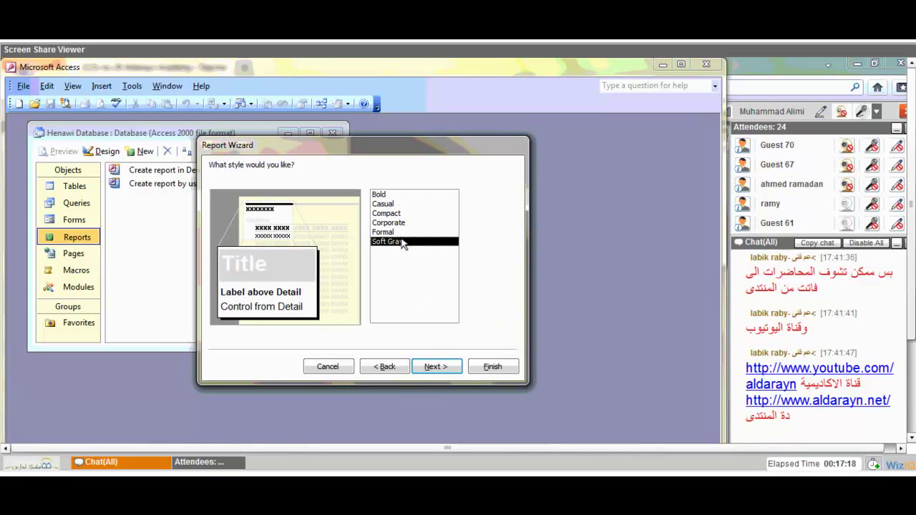
pyautogui.click(404, 222)
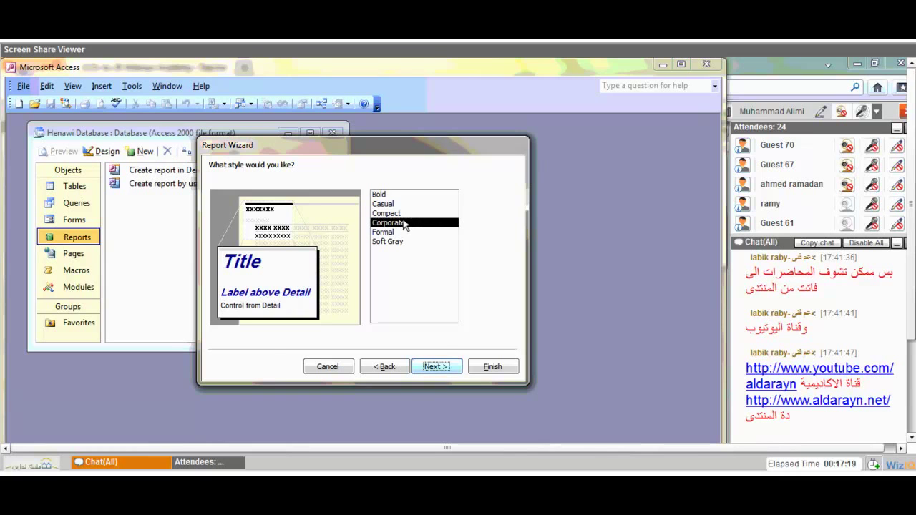
pyautogui.click(438, 366)
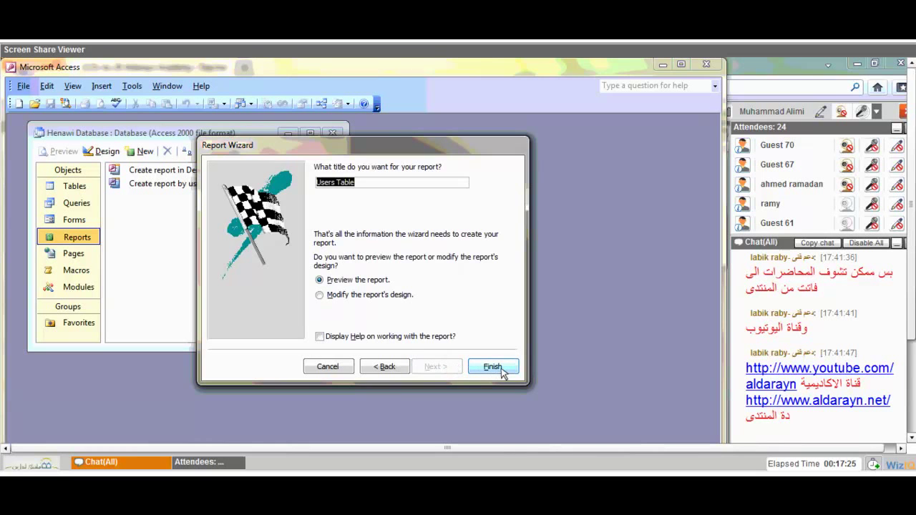
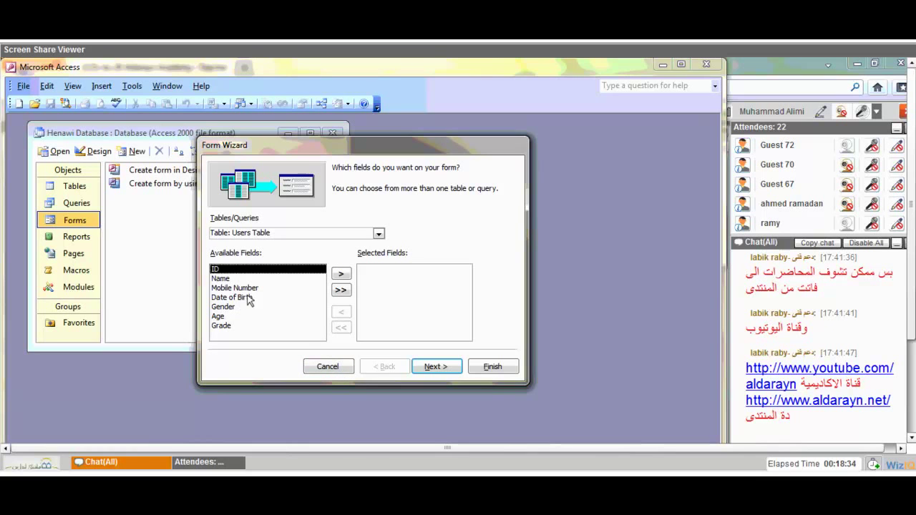
# Include all the fields of Users Table in the new form and proceed to the layout options
pyautogui.click(264, 280)
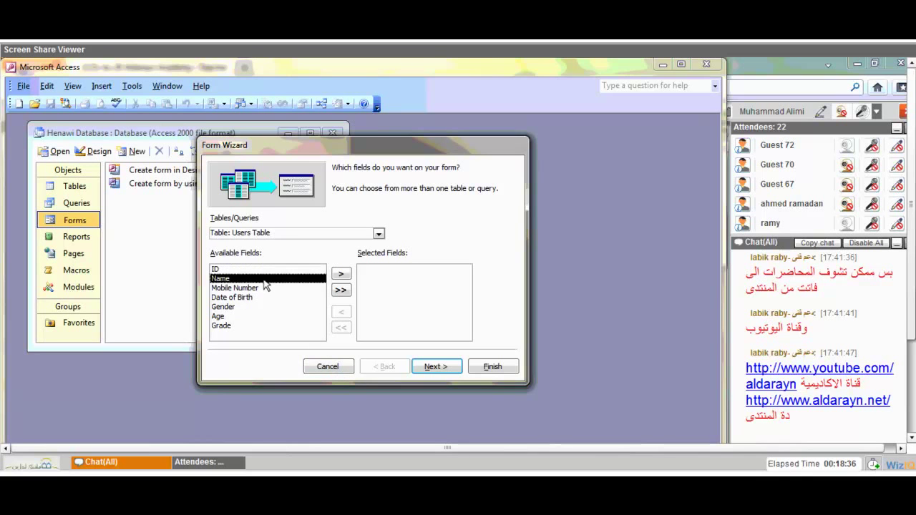
pyautogui.click(261, 288)
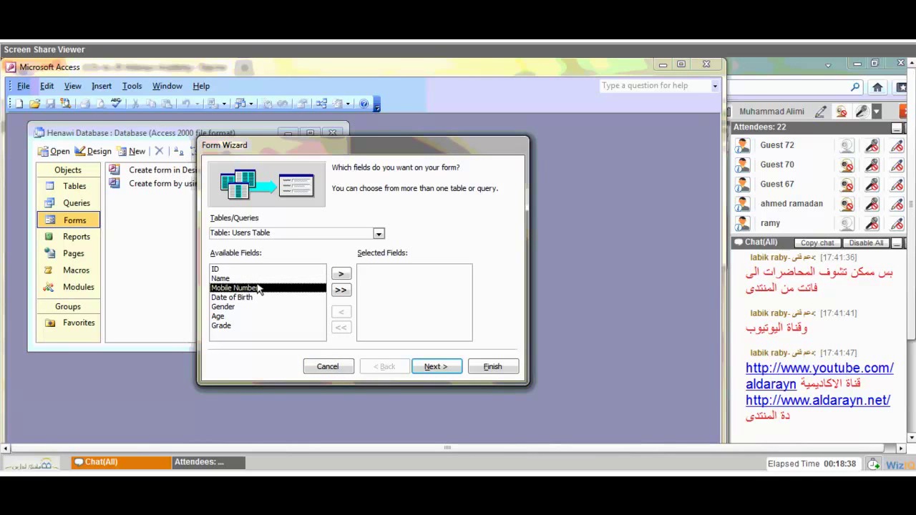
pyautogui.click(340, 290)
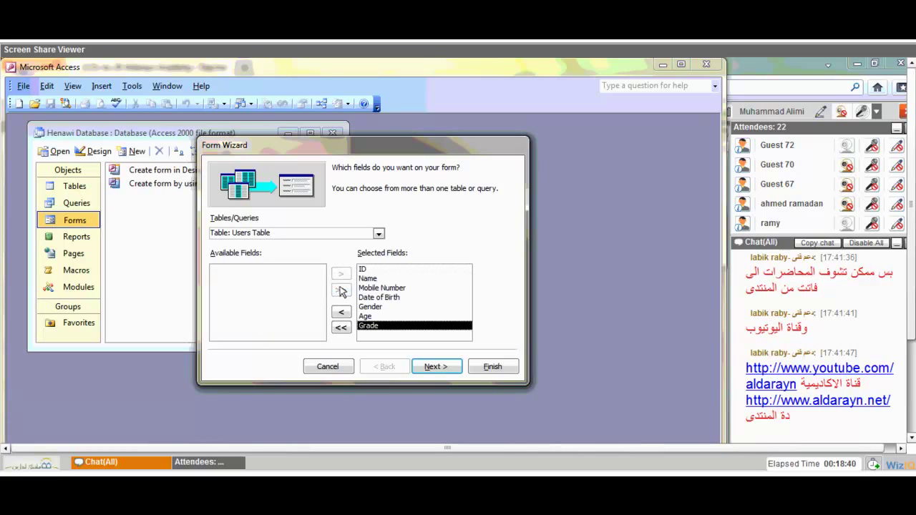
pyautogui.click(420, 368)
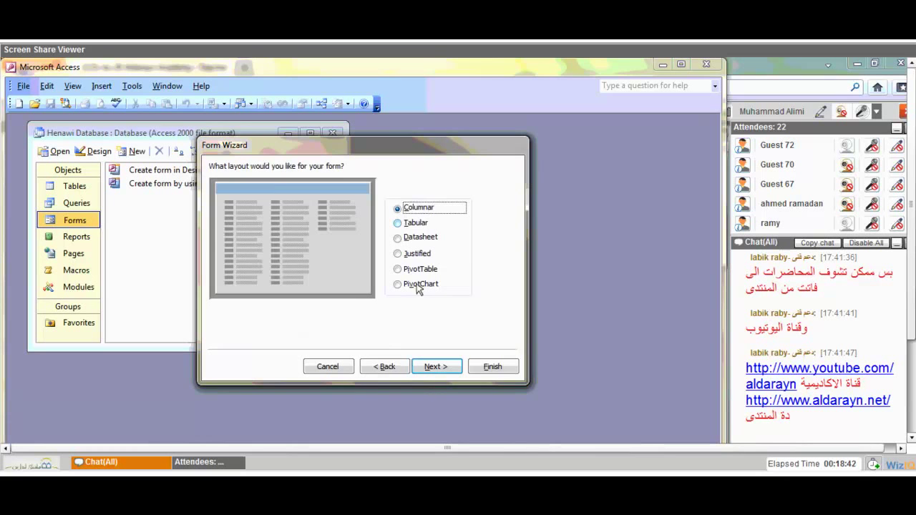
# Give the form a Tabular layout and accept the Blends style
pyautogui.click(411, 227)
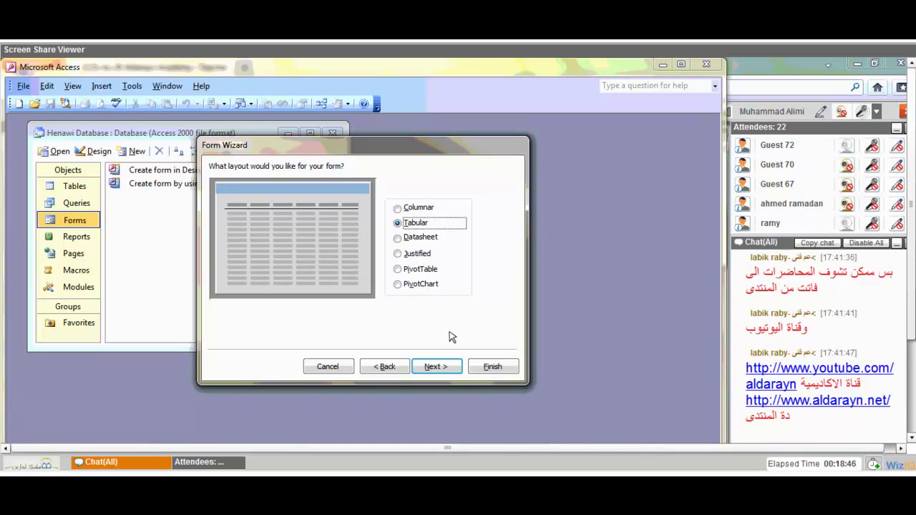
pyautogui.press('Return')
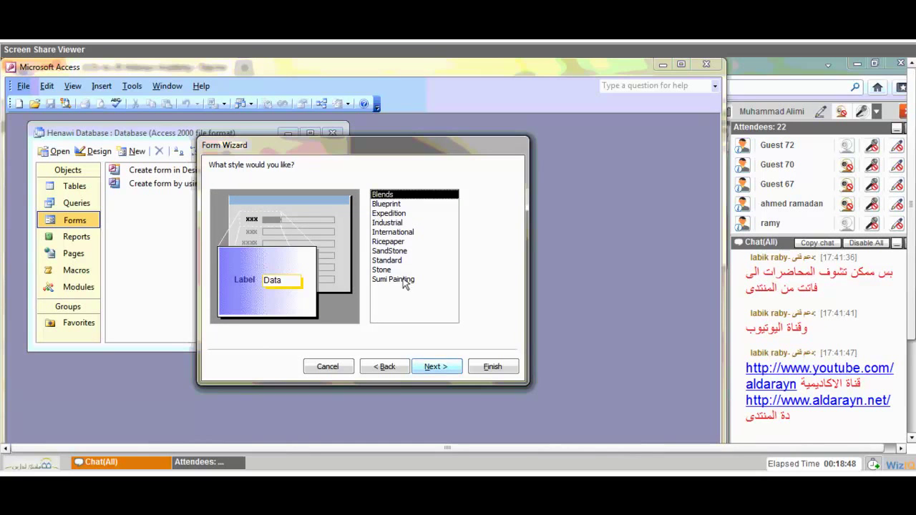
pyautogui.click(438, 369)
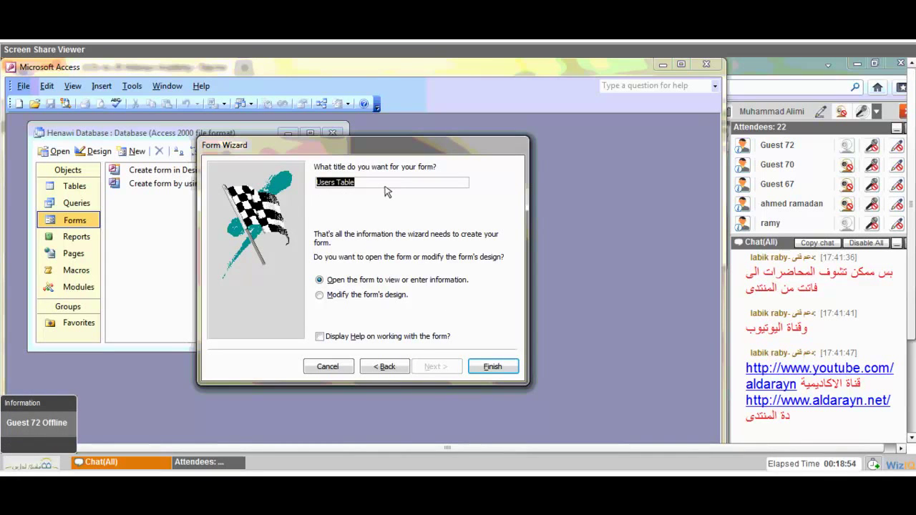
# Create the form with the title Users Table, open it for viewing data, and go to the blank new record
pyautogui.click(475, 367)
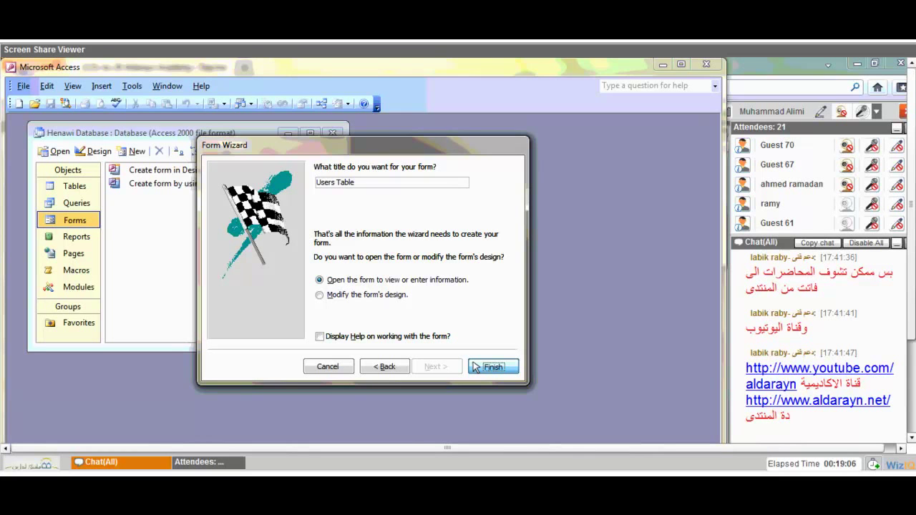
pyautogui.click(474, 368)
pyautogui.click(72, 247)
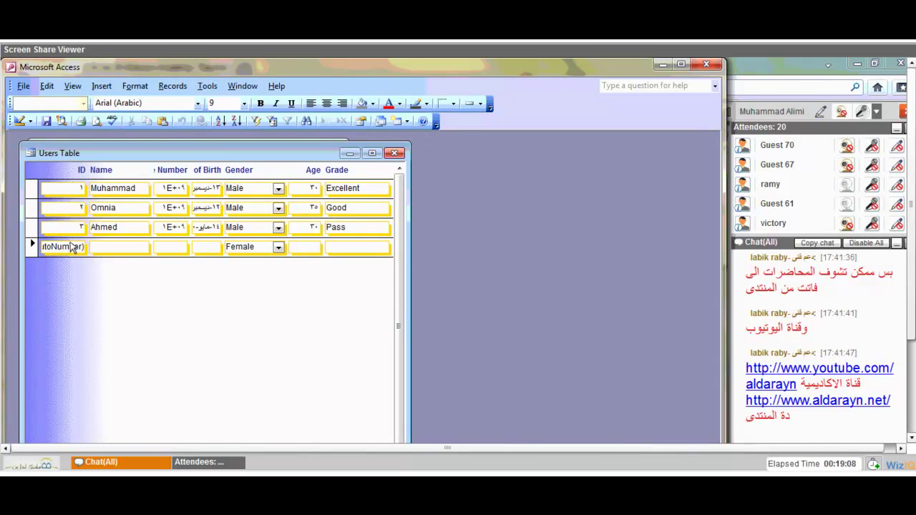
# Enter a person's name in the form's new record, and close the form and the Henawi Database
pyautogui.write('saad')
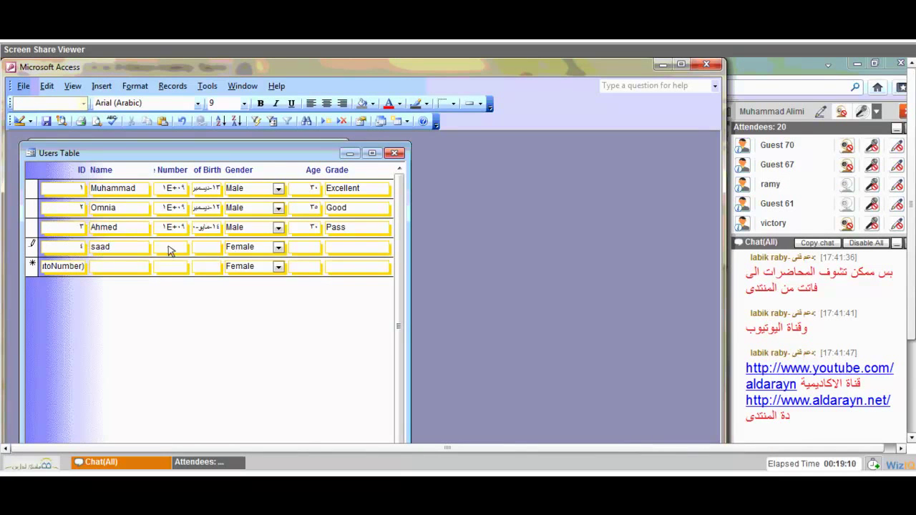
pyautogui.click(277, 250)
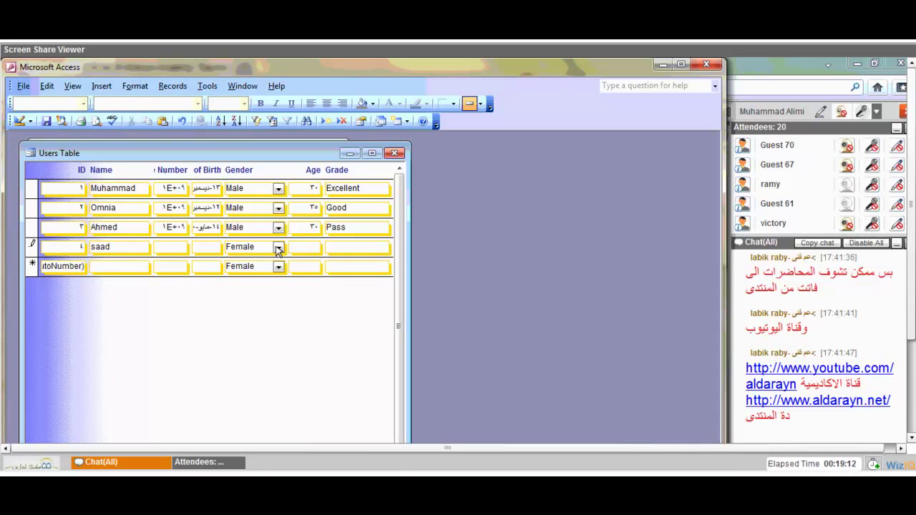
pyautogui.click(395, 153)
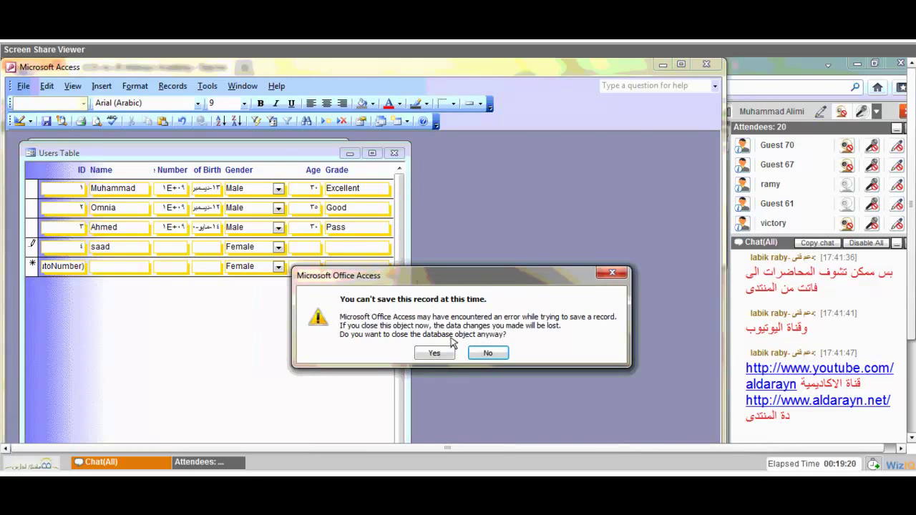
pyautogui.press('Return')
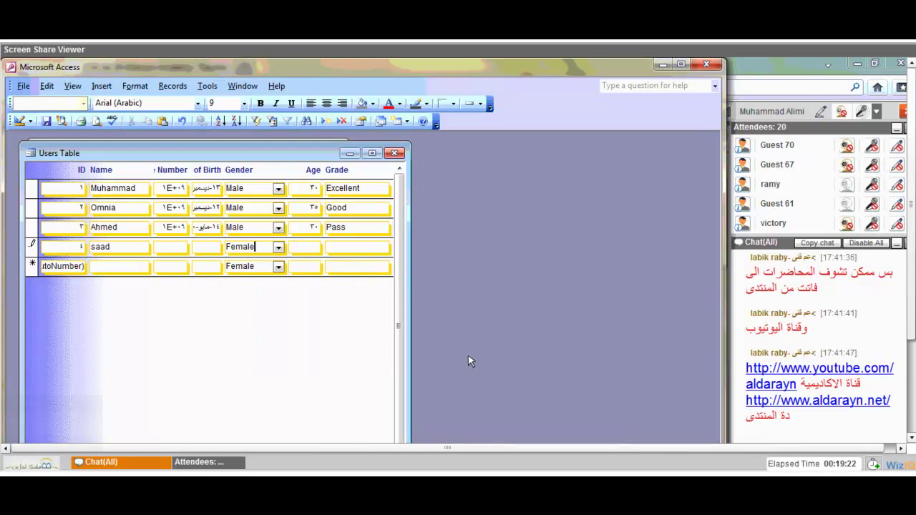
pyautogui.hotkey('shift', 'Return')
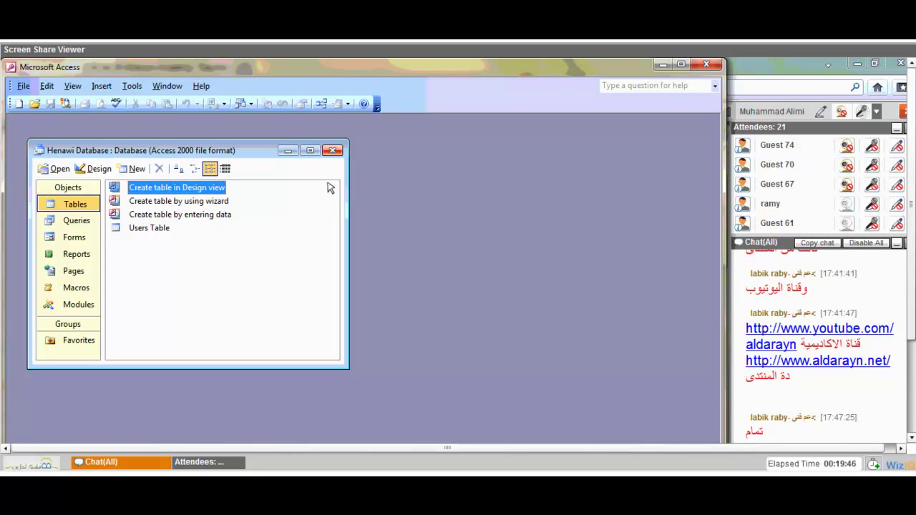
pyautogui.click(334, 150)
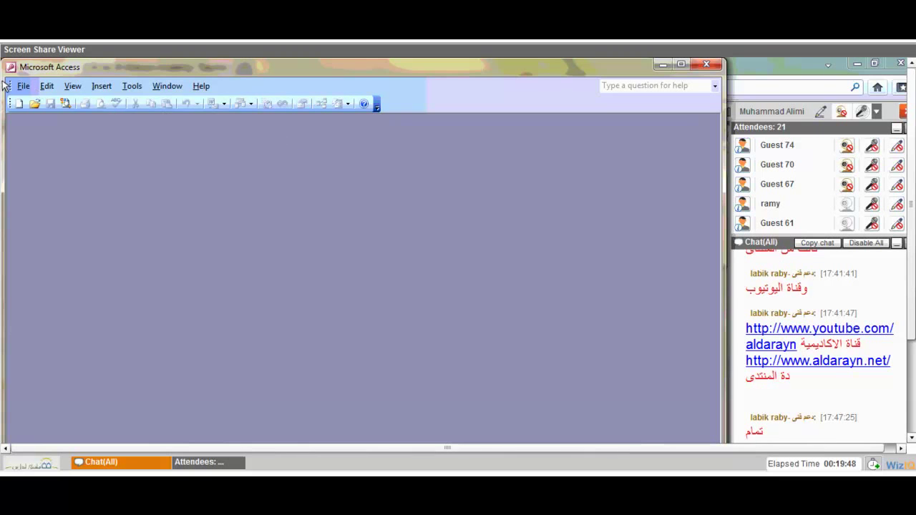
pyautogui.click(23, 86)
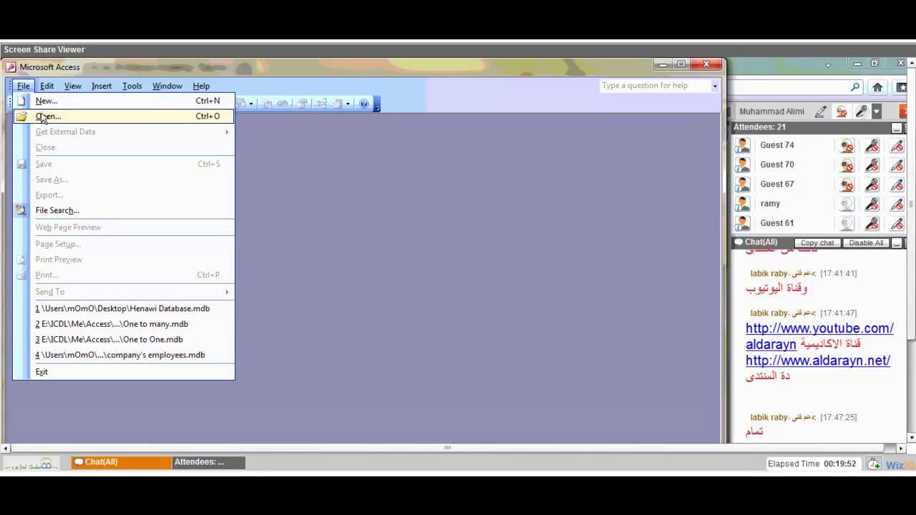
pyautogui.click(43, 118)
pyautogui.press('Escape')
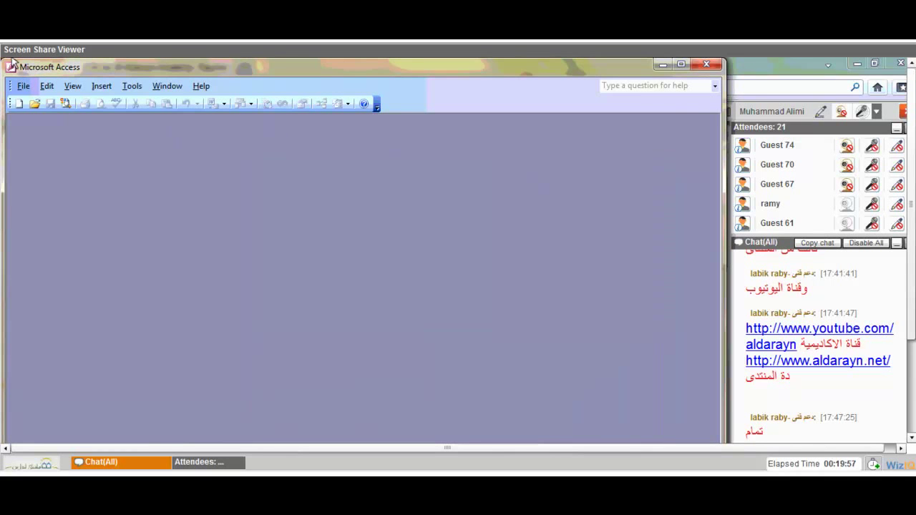
pyautogui.click(35, 104)
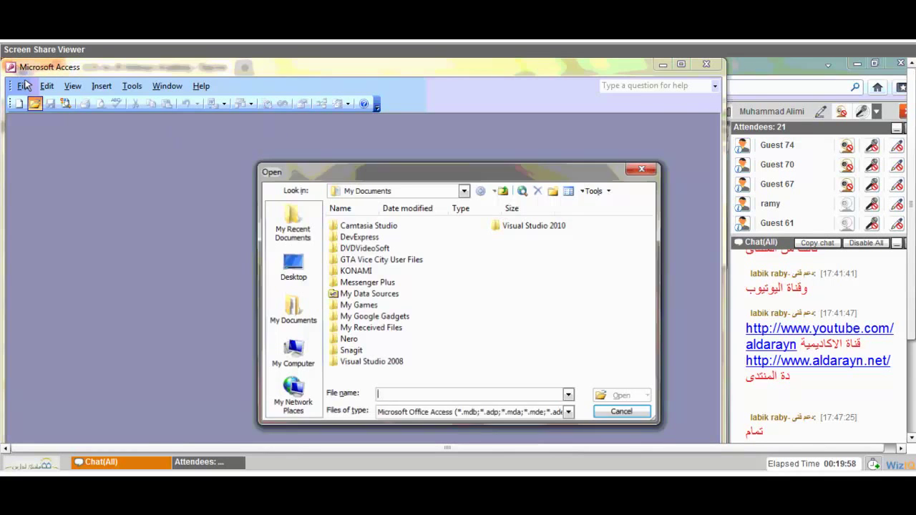
pyautogui.click(623, 413)
# Show the task pane and open the recent database One to One.mdb, accepting the security warning
pyautogui.hotkey('alt', 'v')
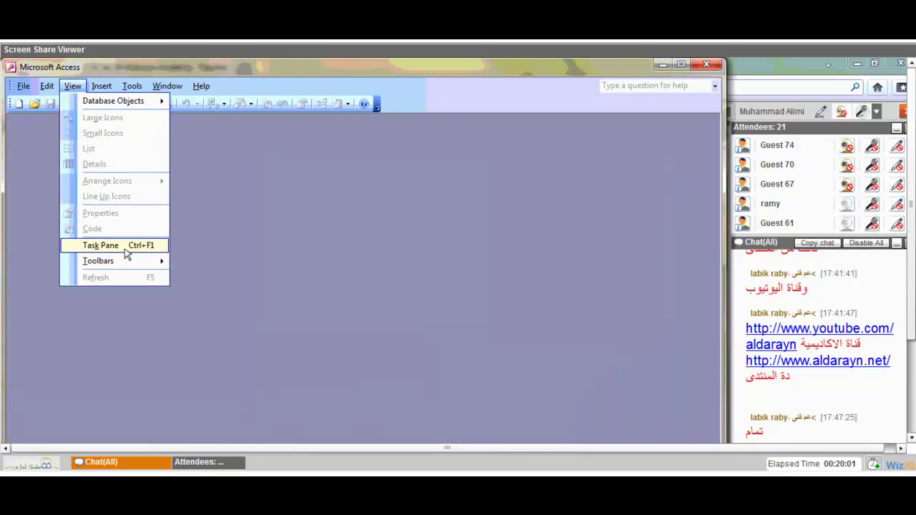
pyautogui.click(104, 246)
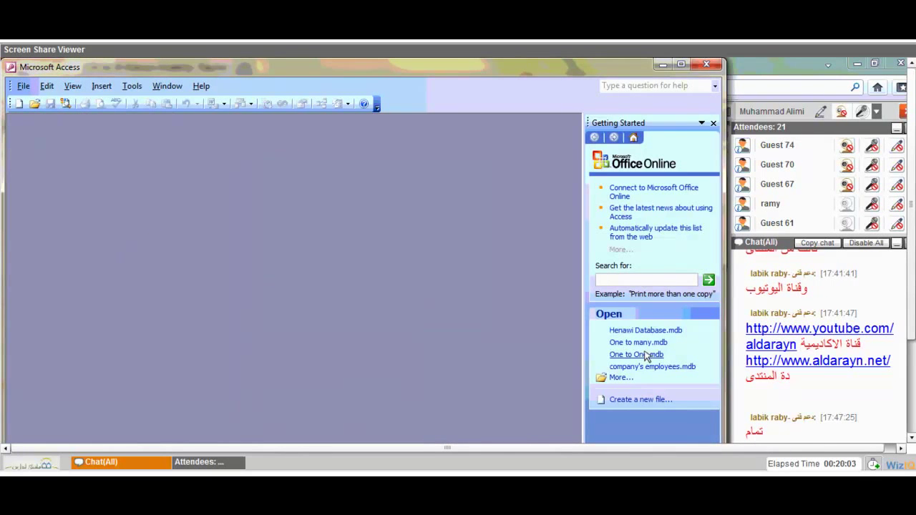
pyautogui.click(646, 355)
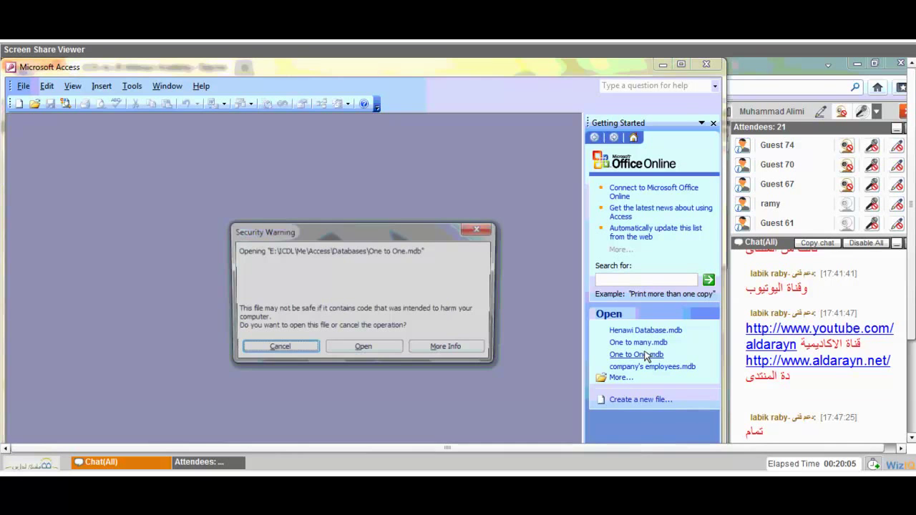
pyautogui.press('o')
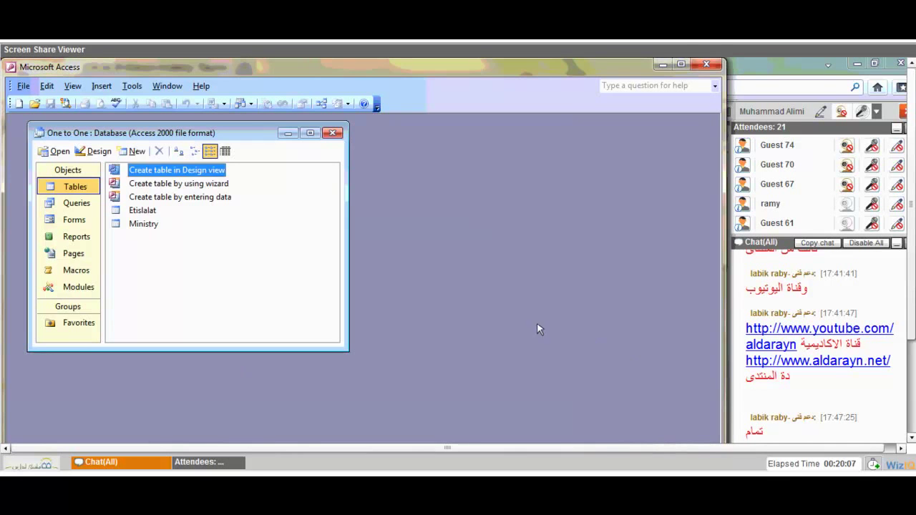
# Delete the relationship between the Etislalat and Ministry tables and close the Relationships window
pyautogui.click(316, 104)
pyautogui.click(127, 191)
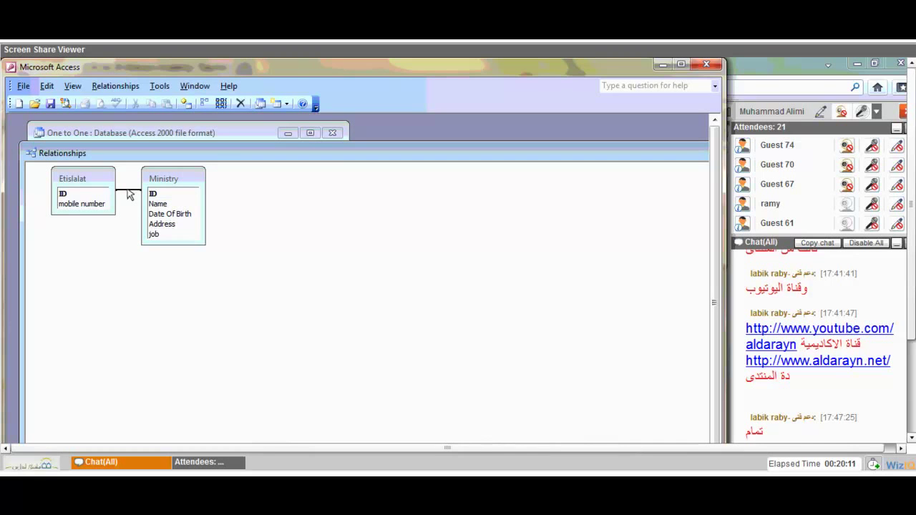
pyautogui.press('Delete')
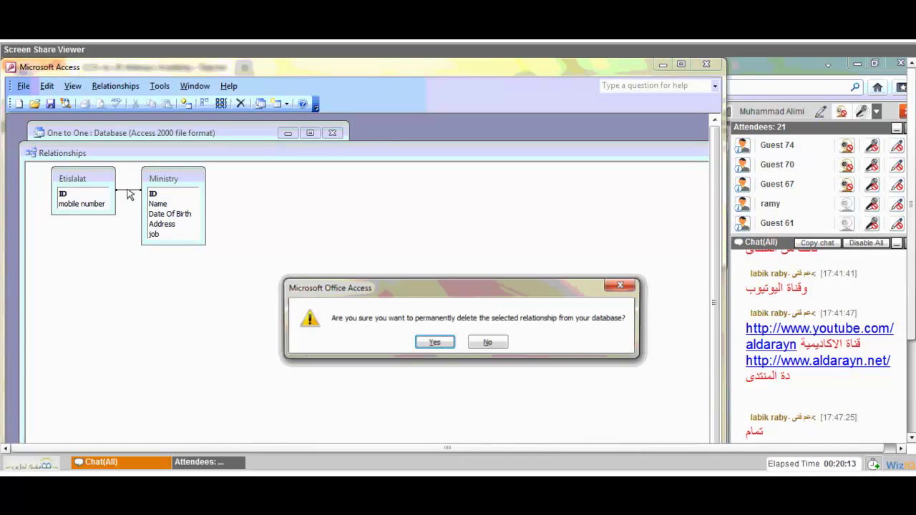
pyautogui.press('Return')
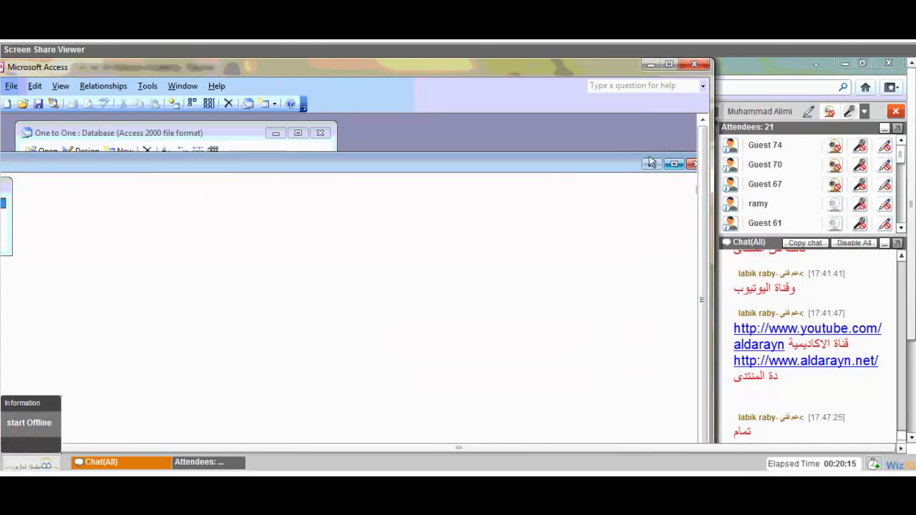
pyautogui.click(691, 164)
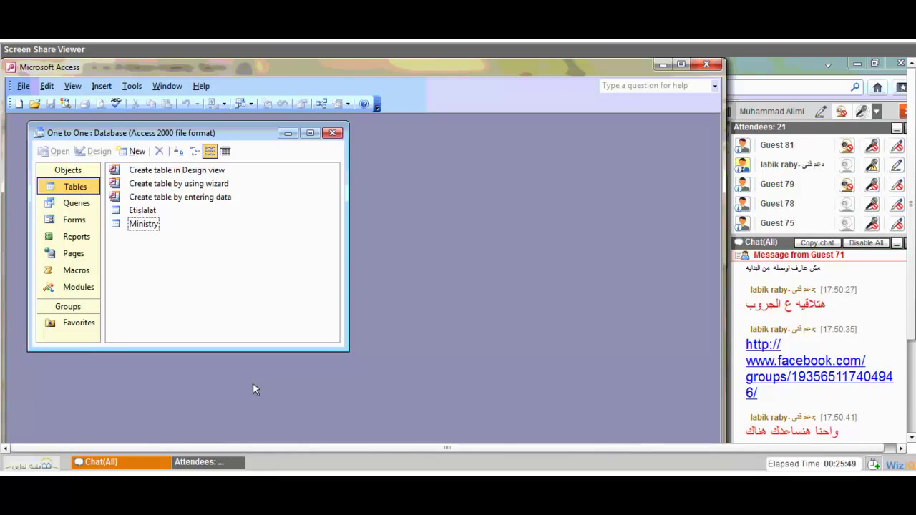
# Open the Etislalat table, examine the ID and mobile number of each record, and close it
pyautogui.press('Up')
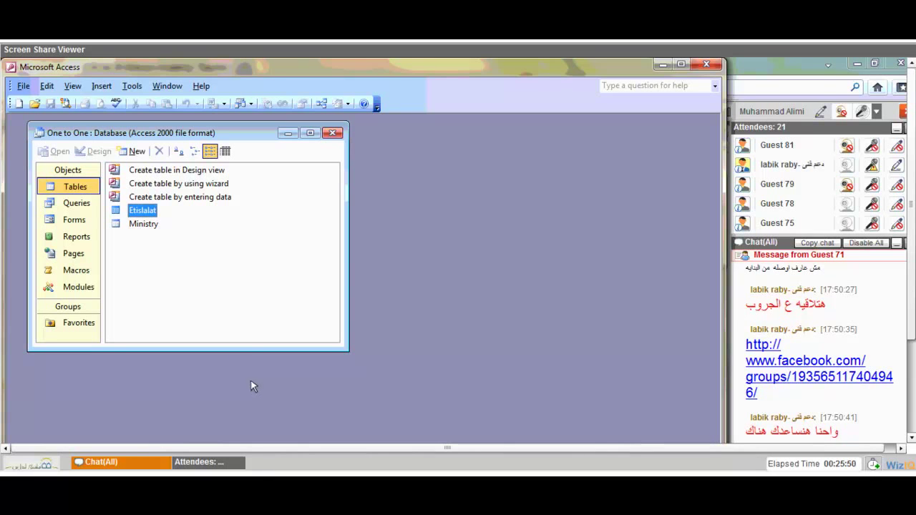
pyautogui.doubleClick(140, 215)
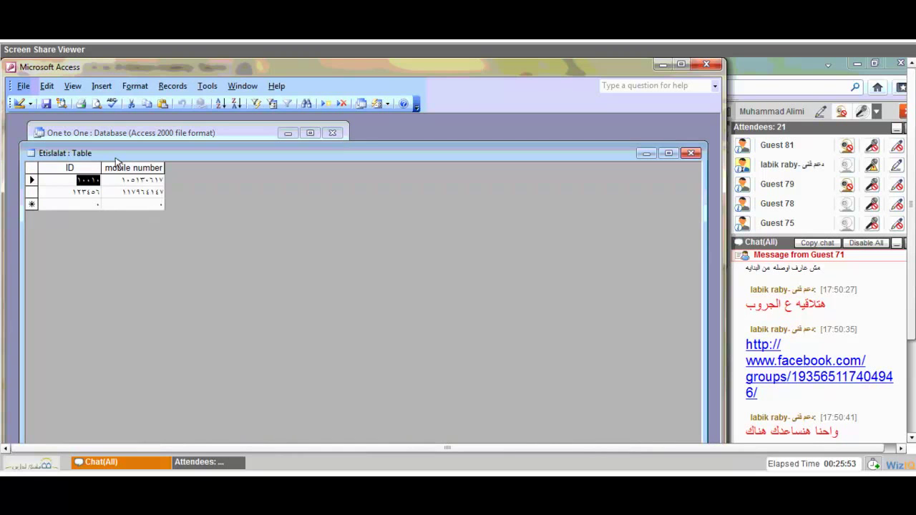
pyautogui.moveTo(114, 153); pyautogui.dragTo(128, 223)
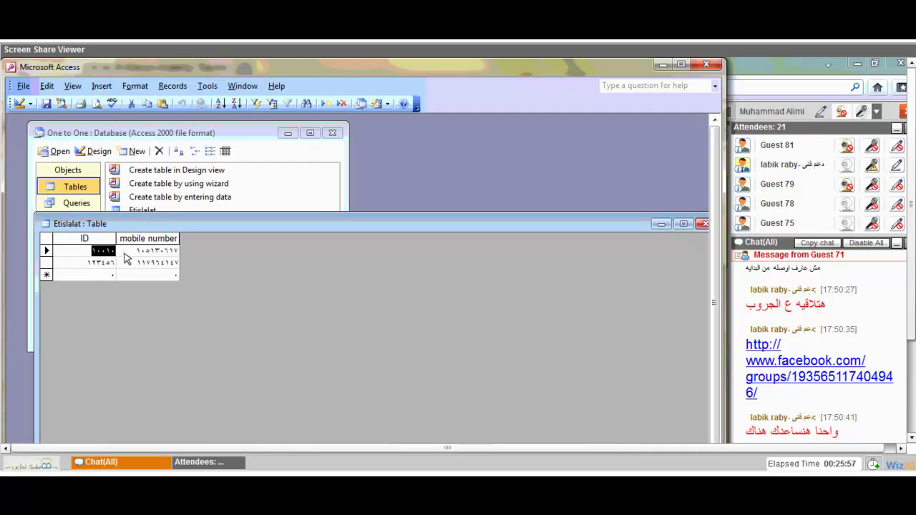
pyautogui.press('Tab')
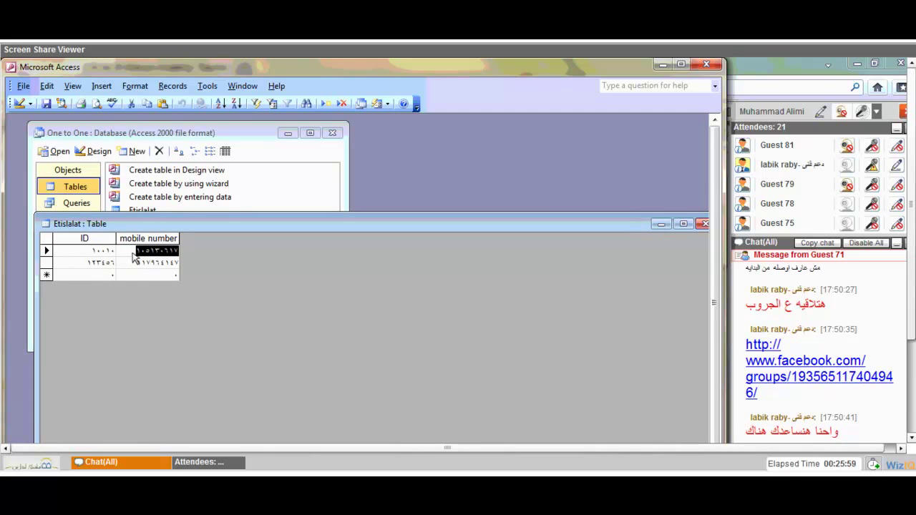
pyautogui.press('F2')
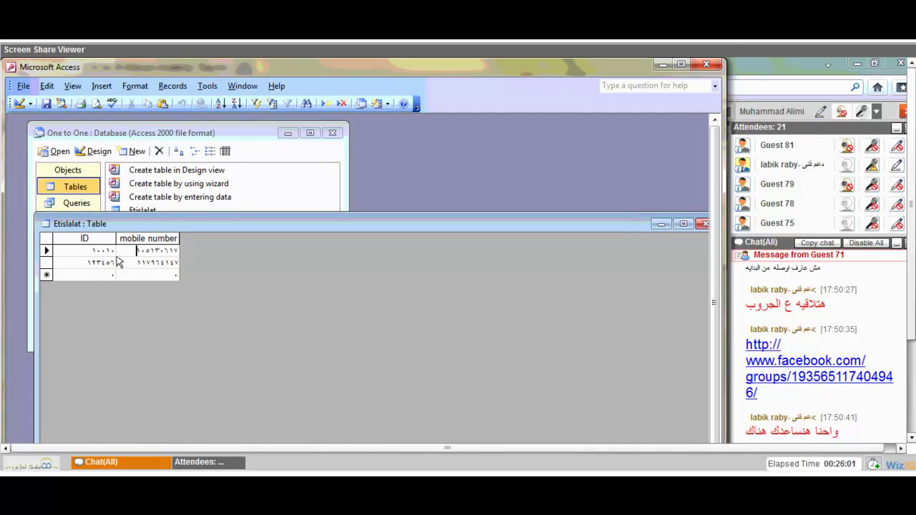
pyautogui.press('Tab')
pyautogui.press('F2')
pyautogui.press('Tab')
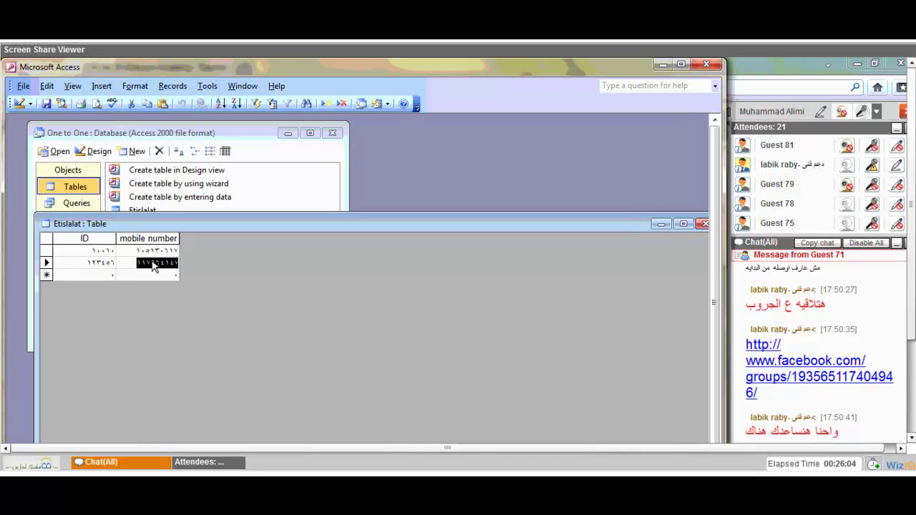
pyautogui.press('F2')
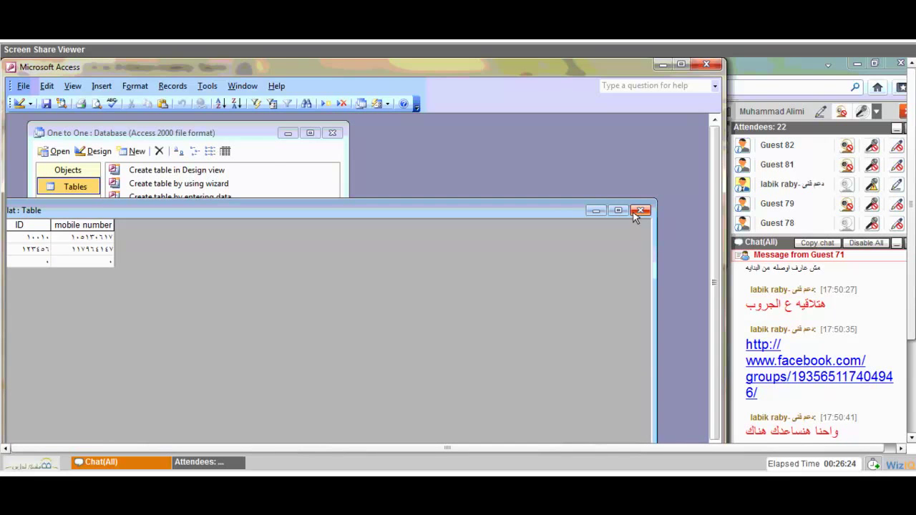
pyautogui.click(635, 213)
# Open the Ministry table, review the date of birth, address and job of its first record, and close it
pyautogui.doubleClick(150, 222)
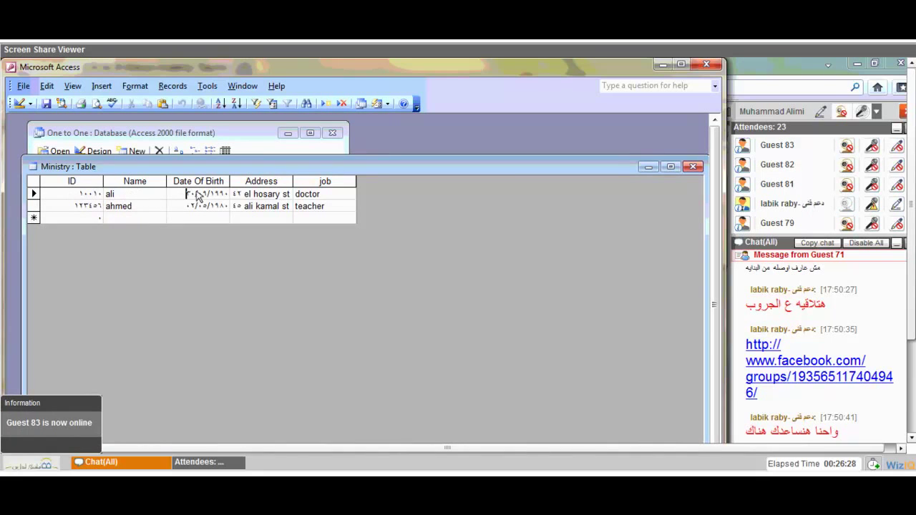
pyautogui.doubleClick(236, 194)
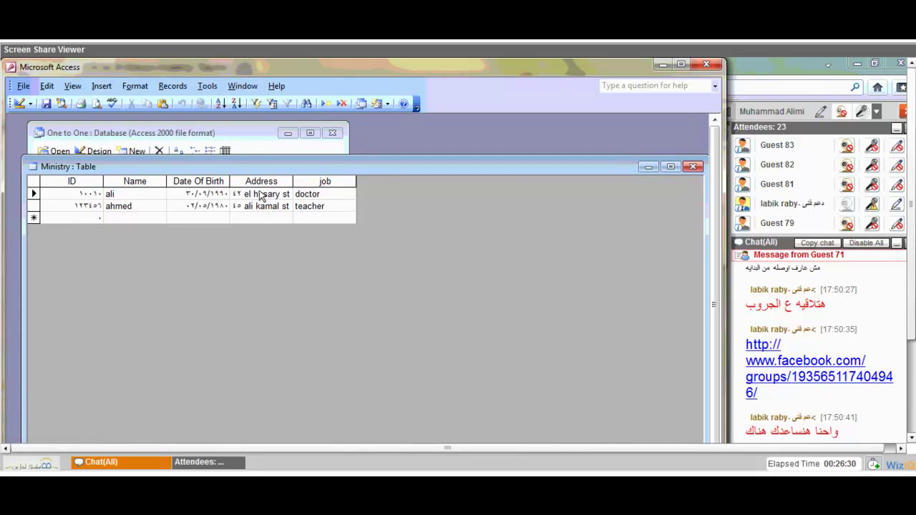
pyautogui.click(321, 195)
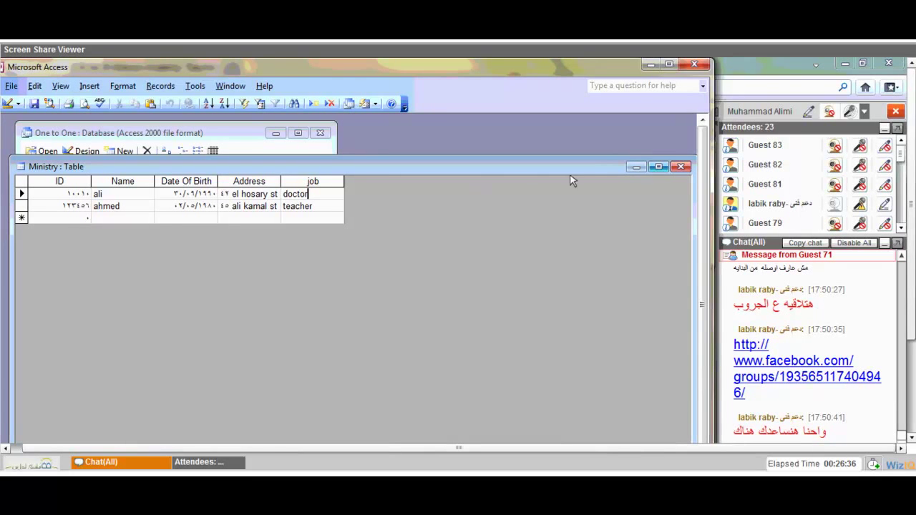
pyautogui.click(680, 168)
pyautogui.click(133, 224)
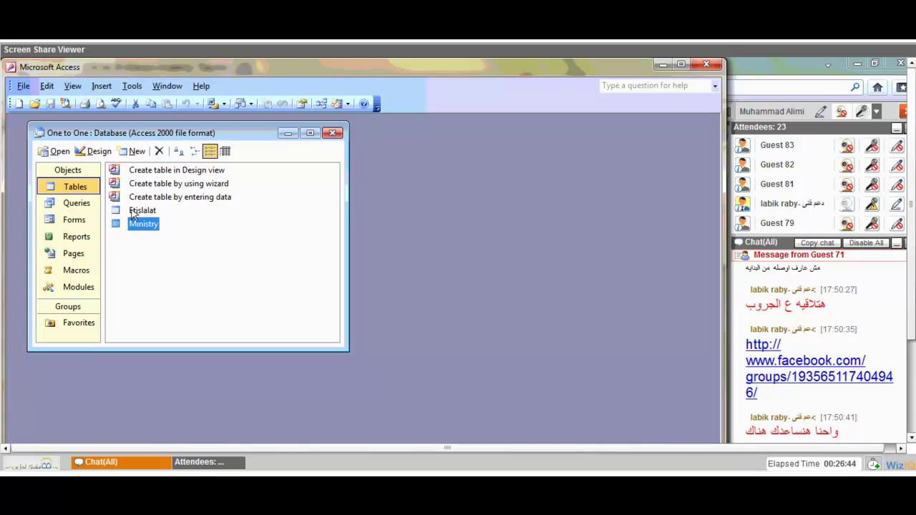
pyautogui.click(133, 212)
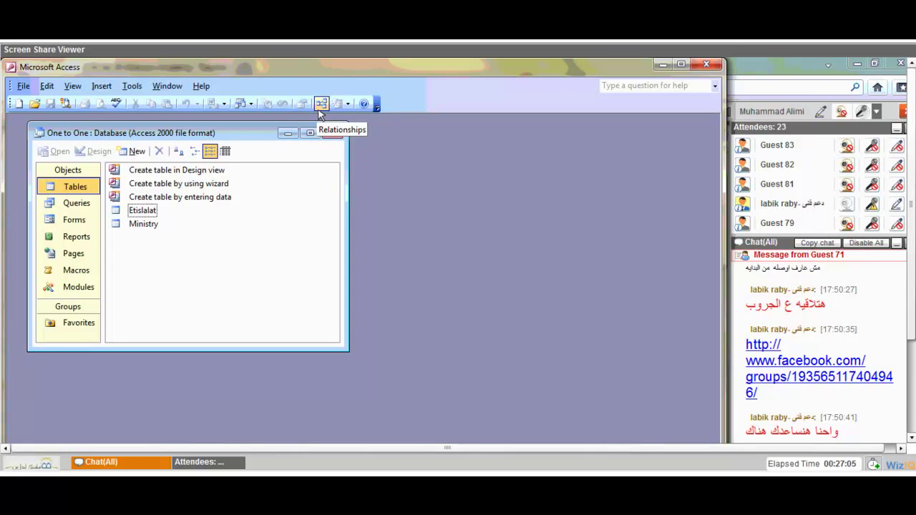
# Open the Relationships window and remove the Ministry and Etislalat tables from its layout
pyautogui.click(133, 87)
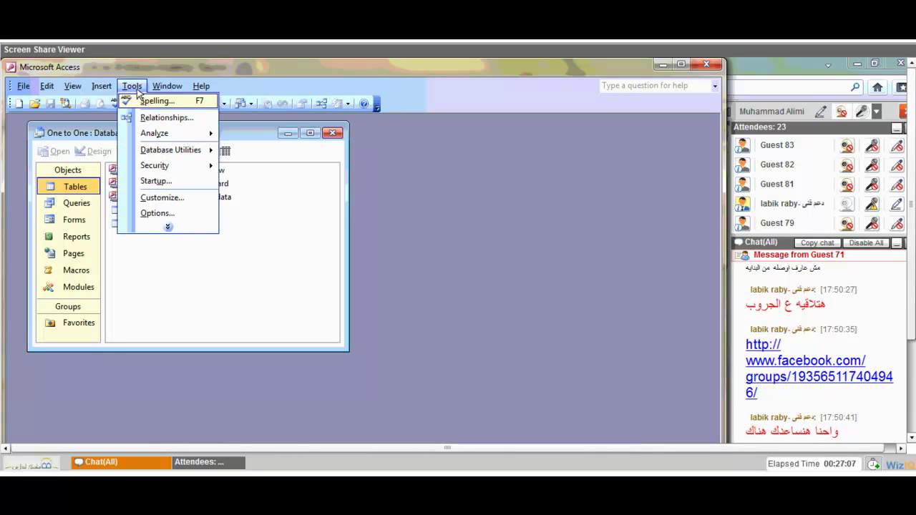
pyautogui.click(166, 119)
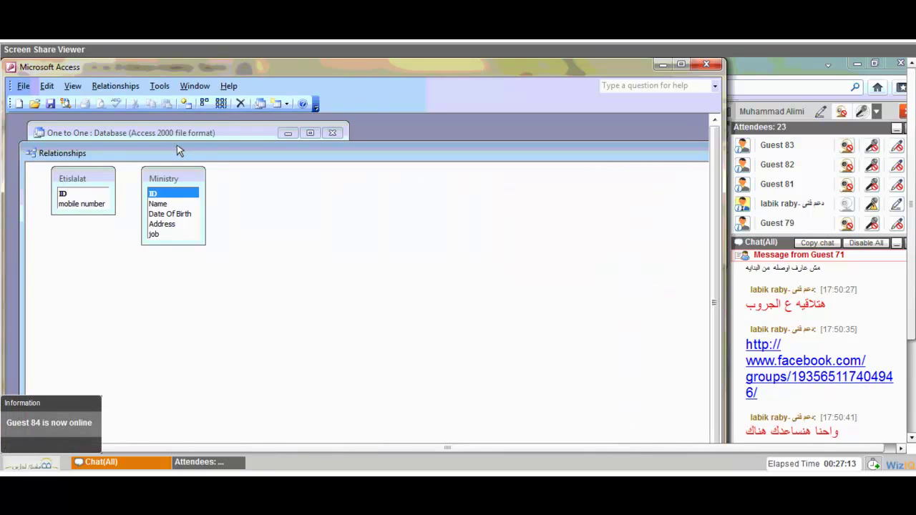
pyautogui.rightClick(133, 179)
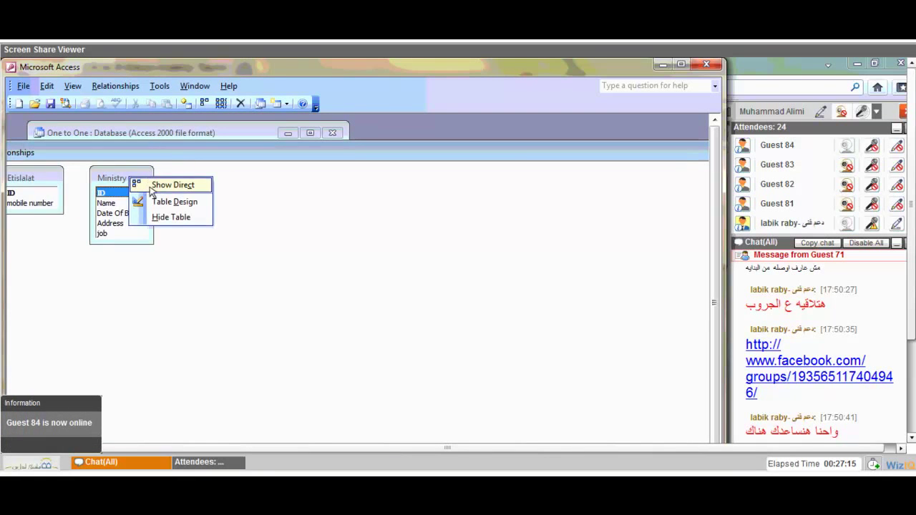
pyautogui.press('h')
pyautogui.press('Delete')
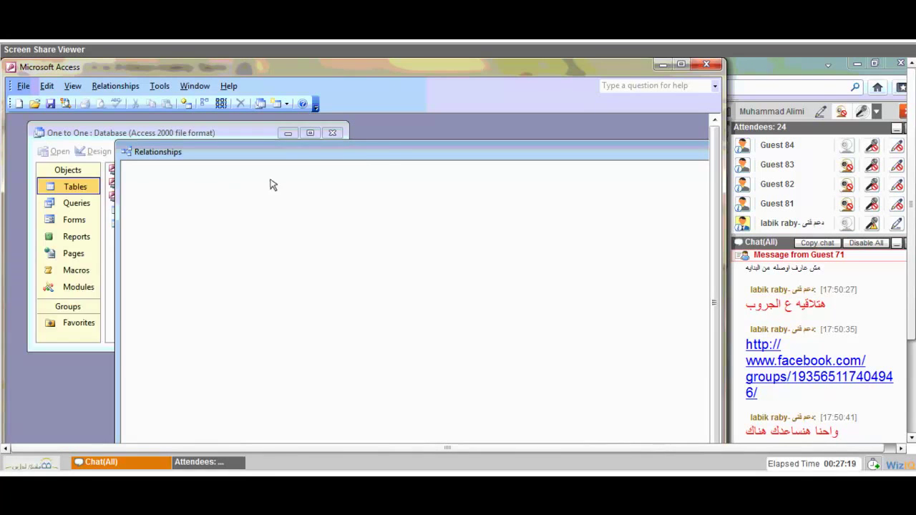
# Restore the Relationships window to a smaller size and add the Etislalat and Ministry tables to its layout
pyautogui.doubleClick(613, 146)
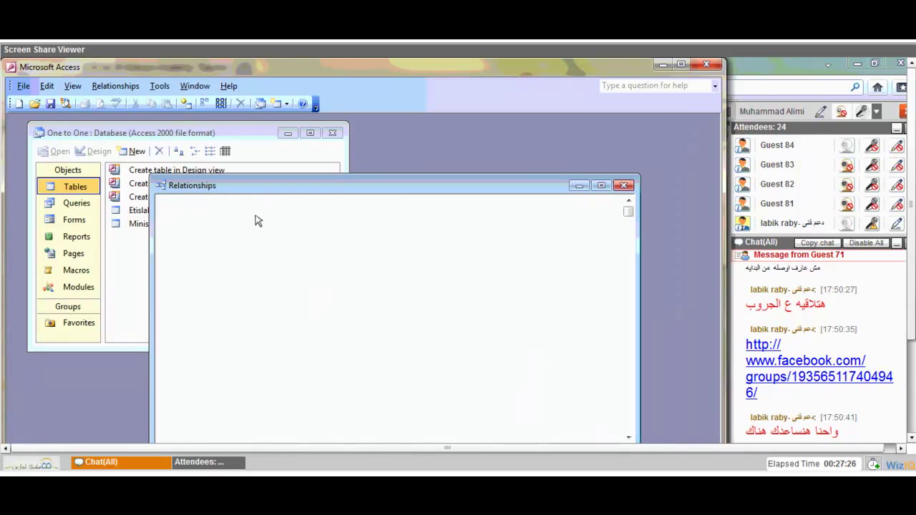
pyautogui.rightClick(252, 238)
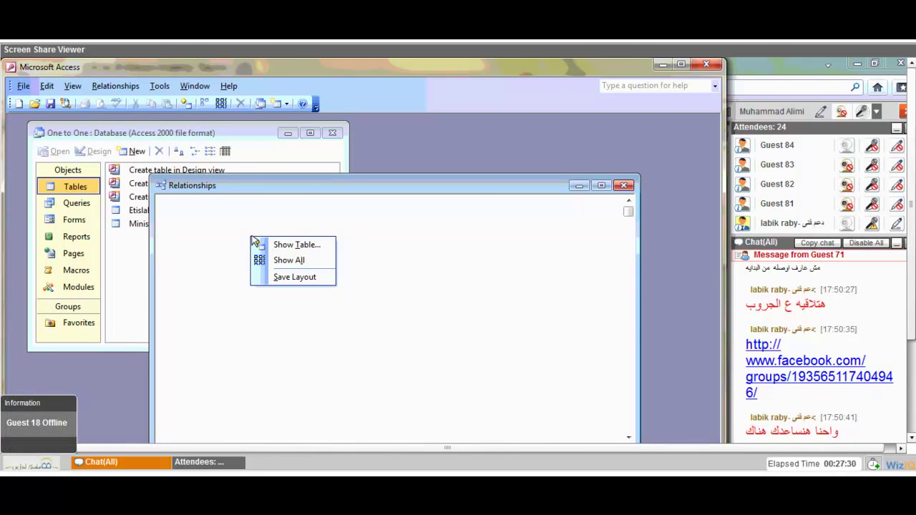
pyautogui.click(262, 245)
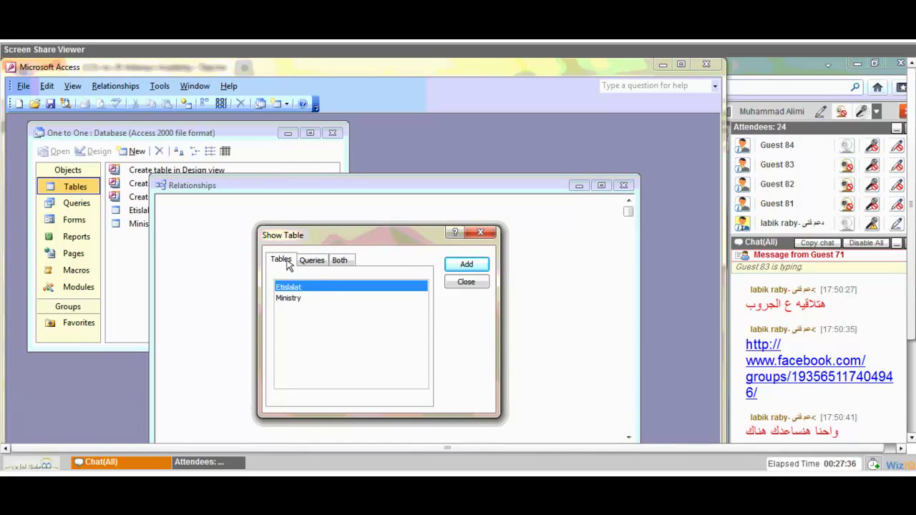
pyautogui.click(319, 260)
pyautogui.click(332, 261)
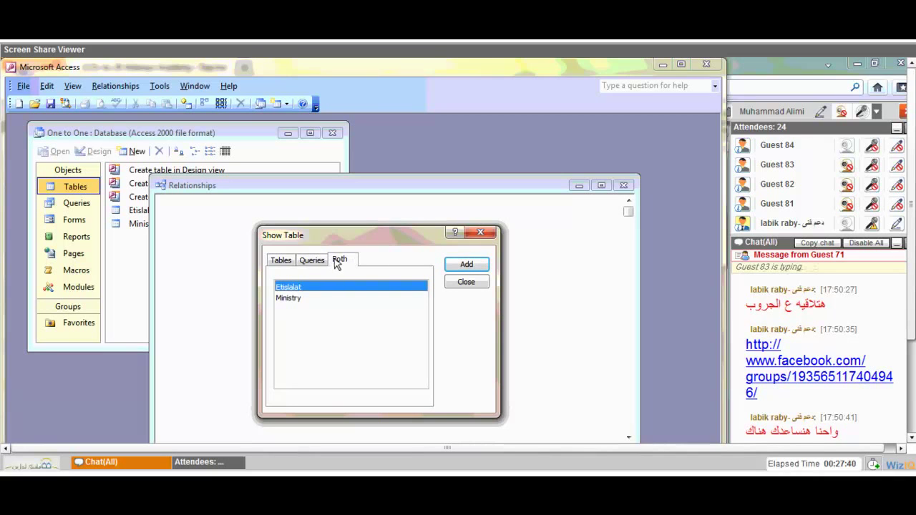
pyautogui.click(284, 262)
pyautogui.doubleClick(308, 286)
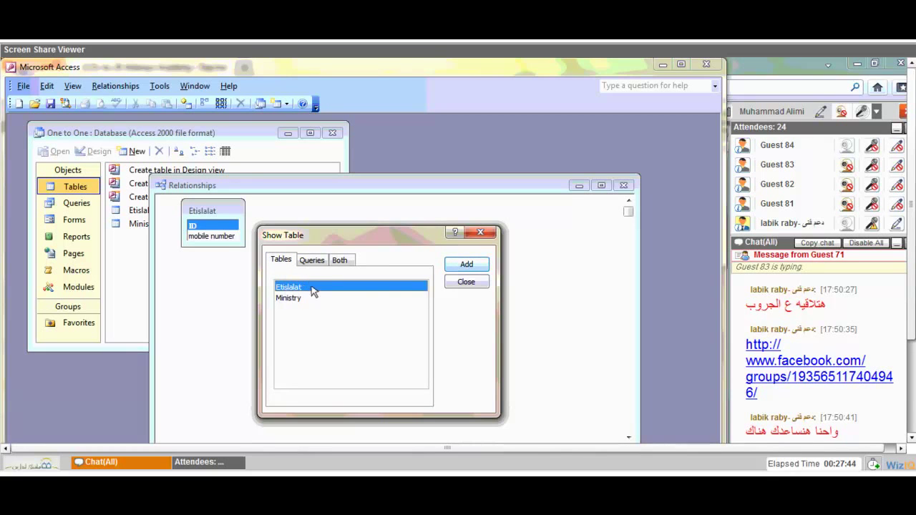
pyautogui.click(332, 309)
pyautogui.click(463, 267)
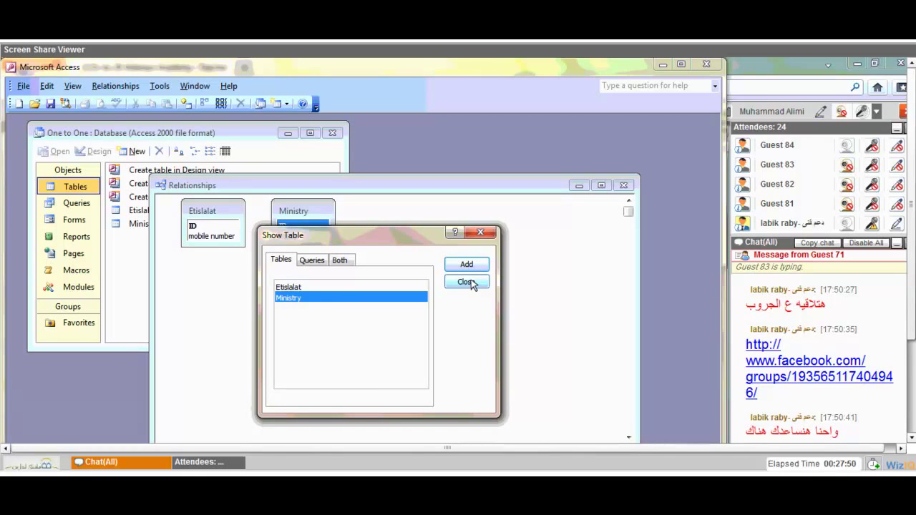
pyautogui.click(467, 282)
# Space the two tables apart, create a one-to-one relationship from Ministry's ID to Etislalat's ID, and place Etislalat diagonally below Ministry
pyautogui.moveTo(323, 221); pyautogui.dragTo(433, 264)
pyautogui.moveTo(224, 214); pyautogui.dragTo(293, 268)
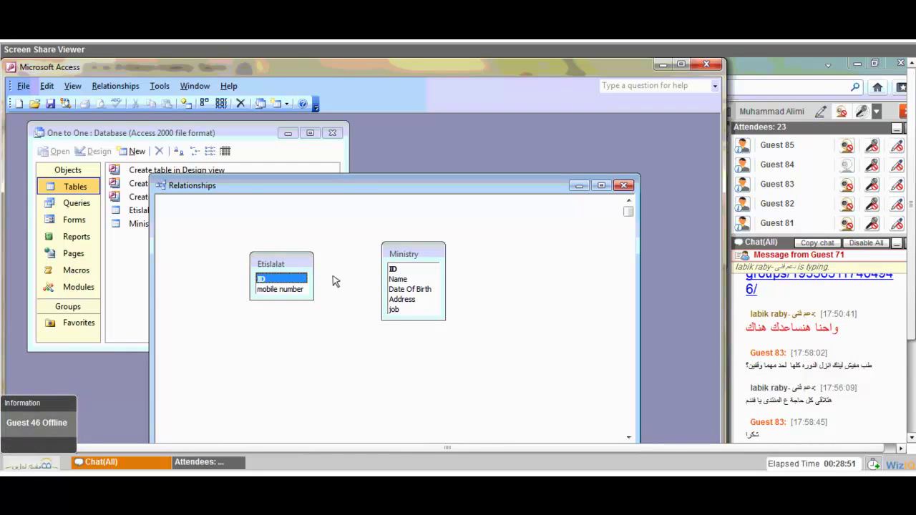
pyautogui.click(414, 269)
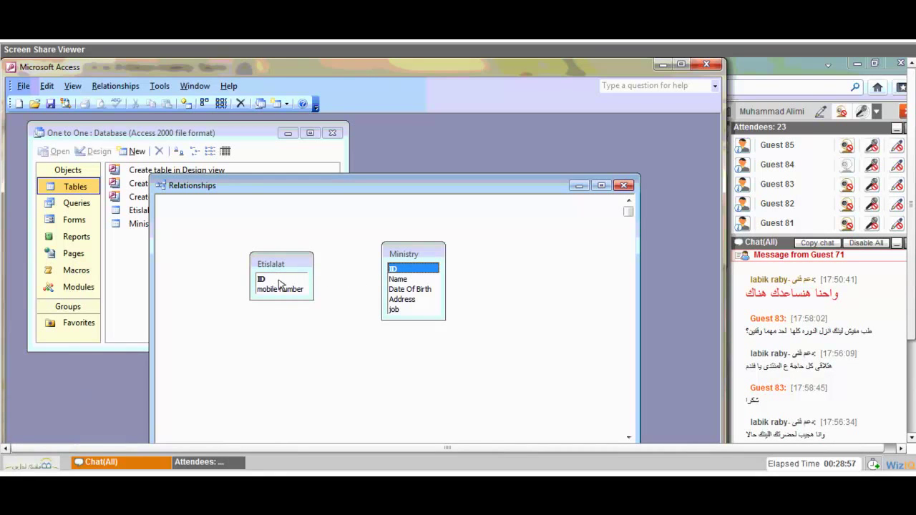
pyautogui.moveTo(279, 284); pyautogui.dragTo(279, 282)
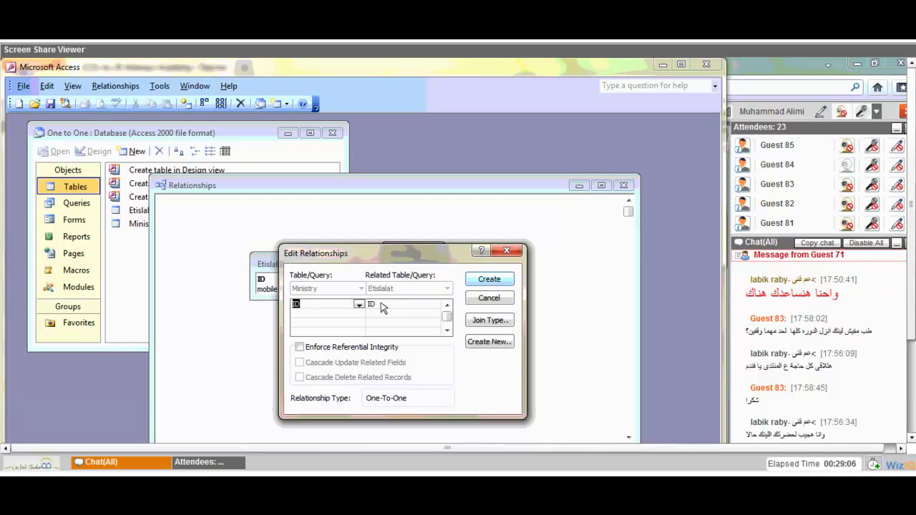
pyautogui.click(489, 279)
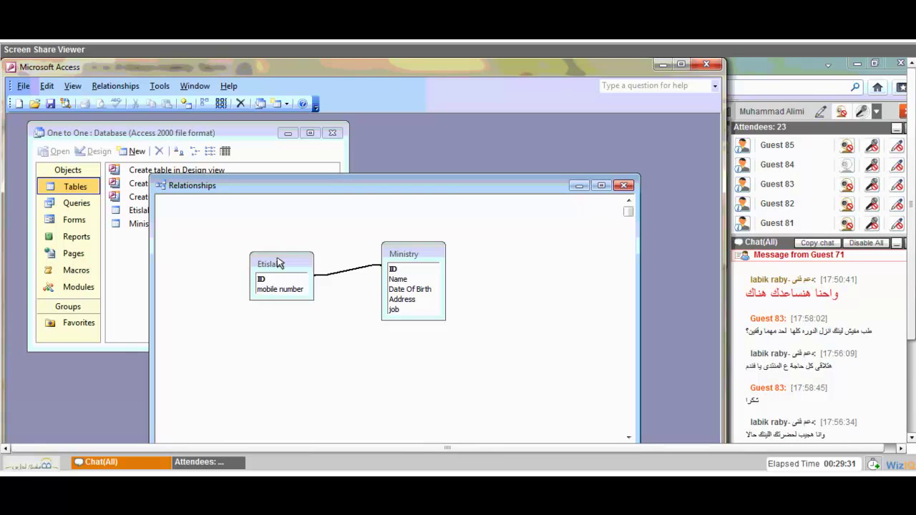
pyautogui.moveTo(280, 264); pyautogui.dragTo(206, 384)
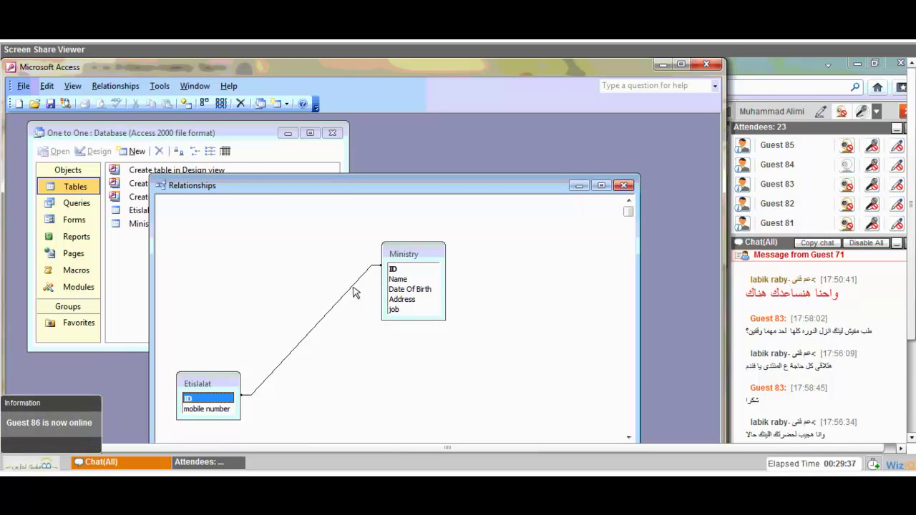
# Open the relationship between Ministry and Etislalat to examine its linked fields and relationship type, leaving the settings unedited
pyautogui.doubleClick(355, 292)
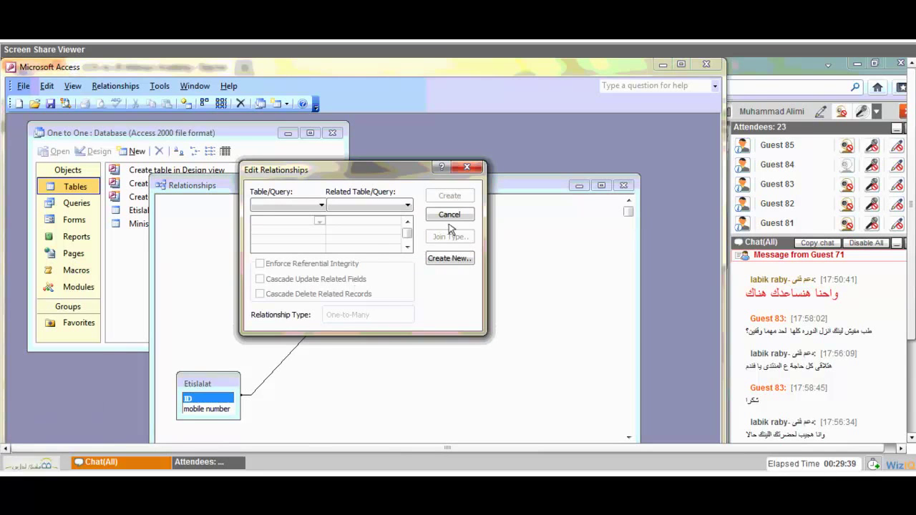
pyautogui.click(448, 215)
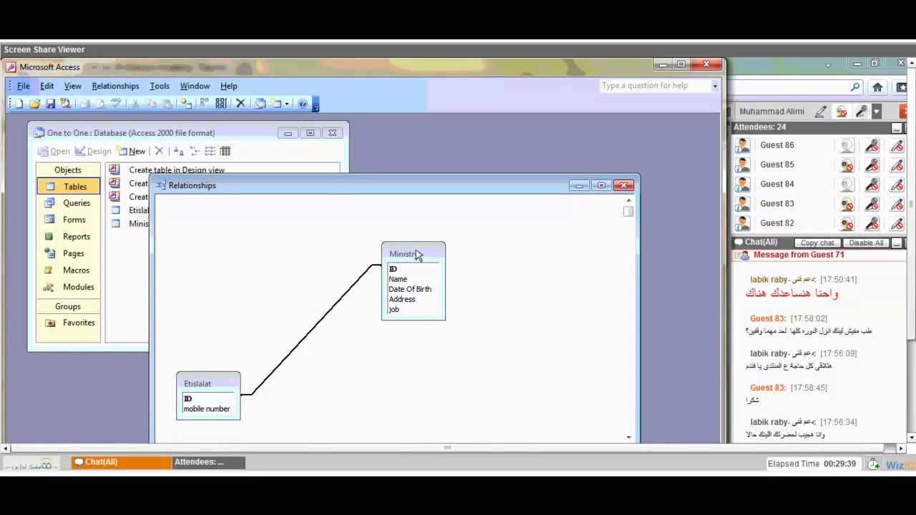
pyautogui.doubleClick(332, 322)
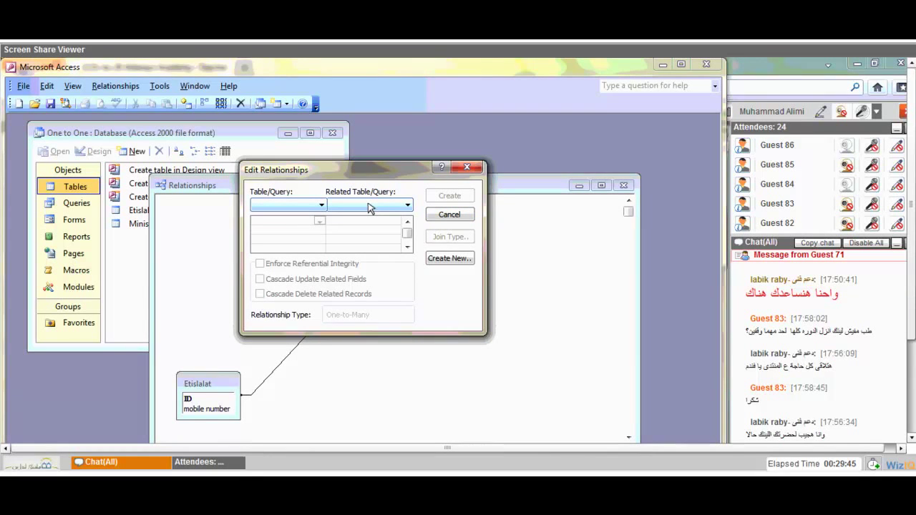
pyautogui.press('Escape')
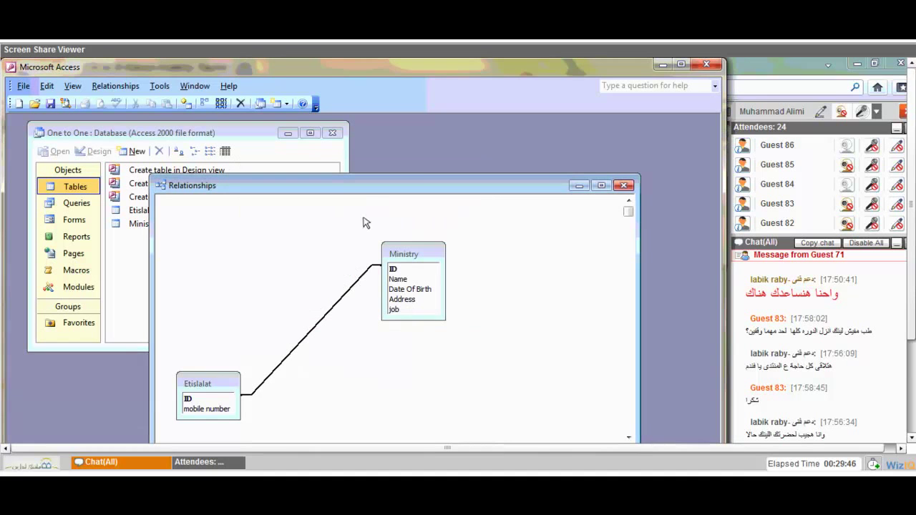
pyautogui.doubleClick(333, 313)
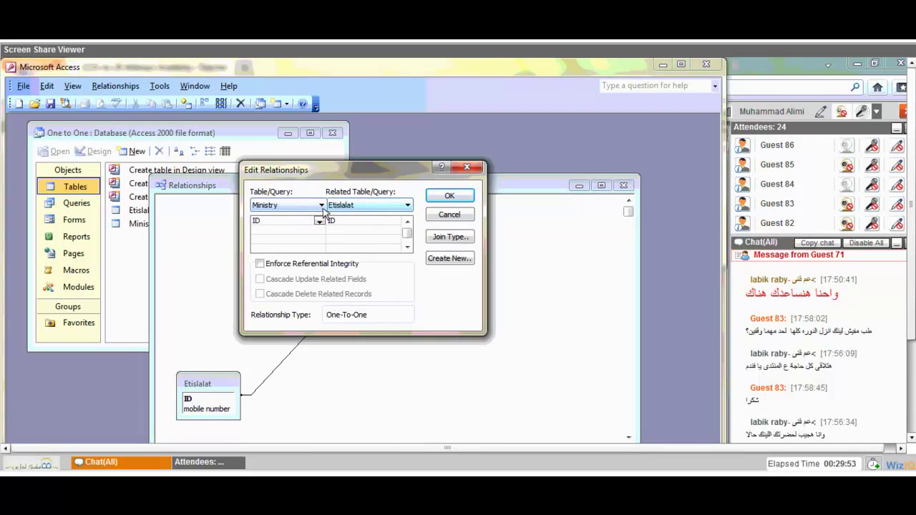
pyautogui.click(441, 216)
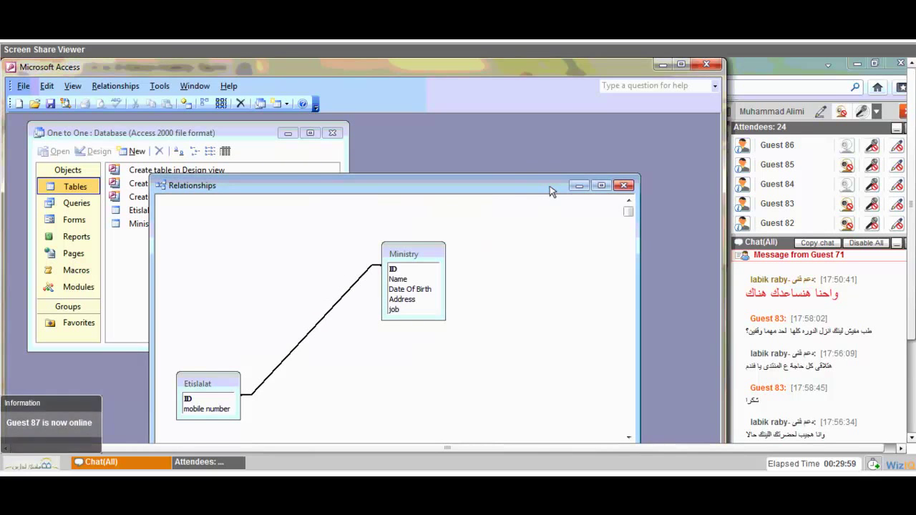
# Close the Relationships window and save the changes to its layout
pyautogui.click(623, 185)
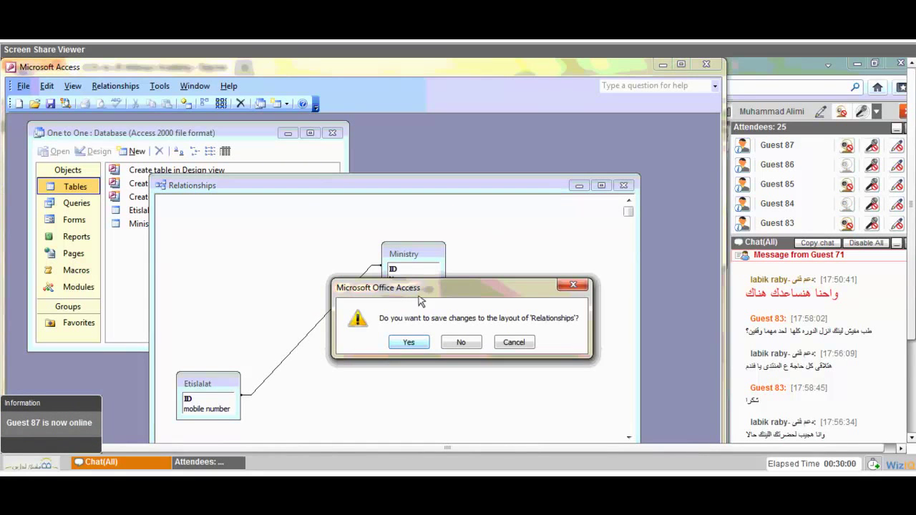
pyautogui.click(410, 342)
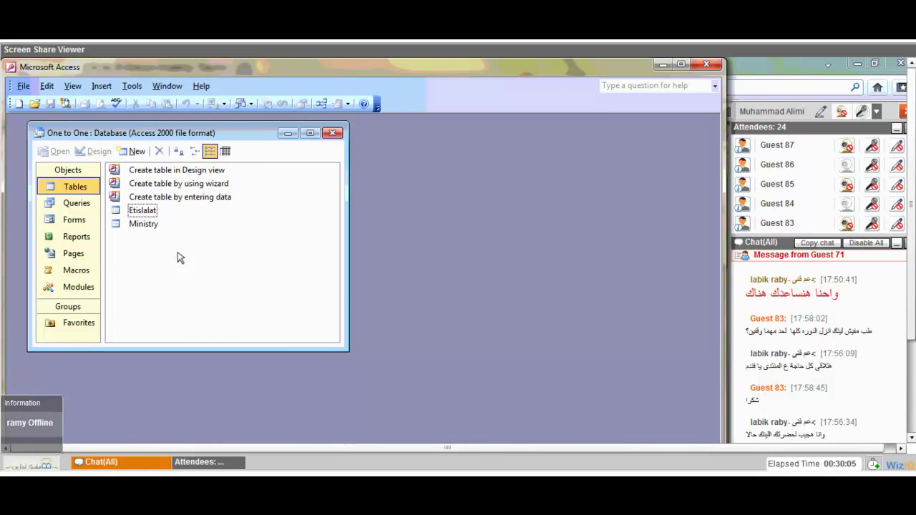
# Open the Etislalat table, expand each record in turn to review its related Ministry details, and close the table
pyautogui.click(132, 225)
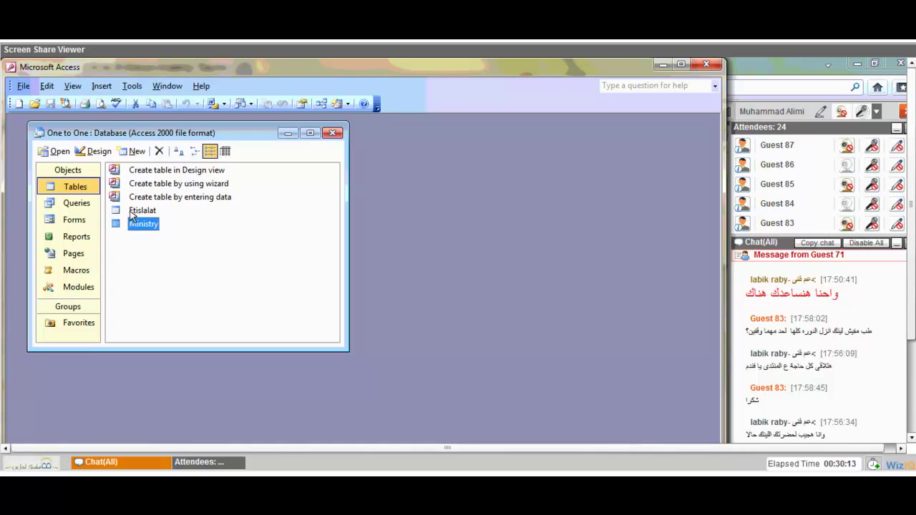
pyautogui.doubleClick(132, 212)
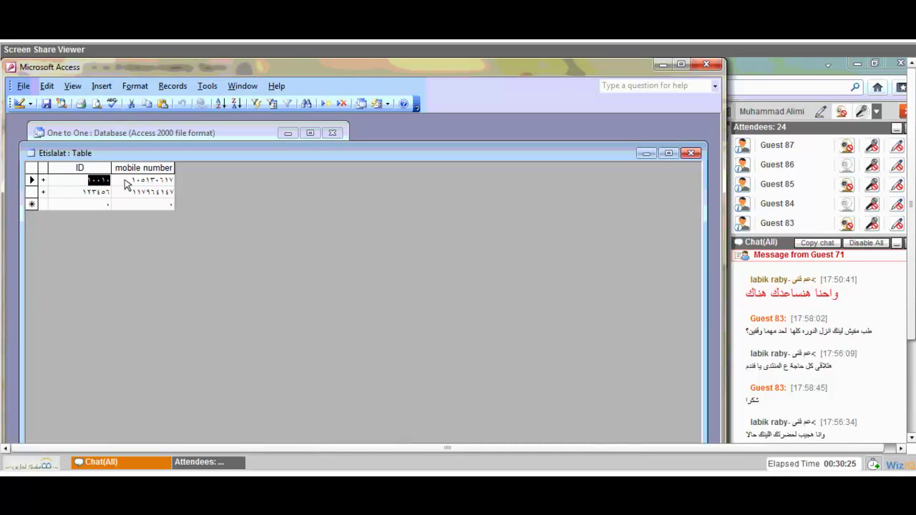
pyautogui.click(43, 180)
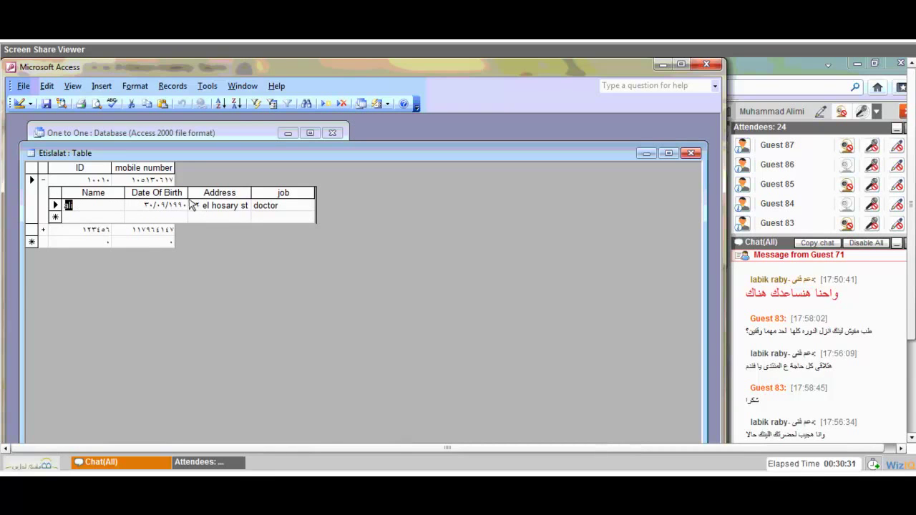
pyautogui.press('Down')
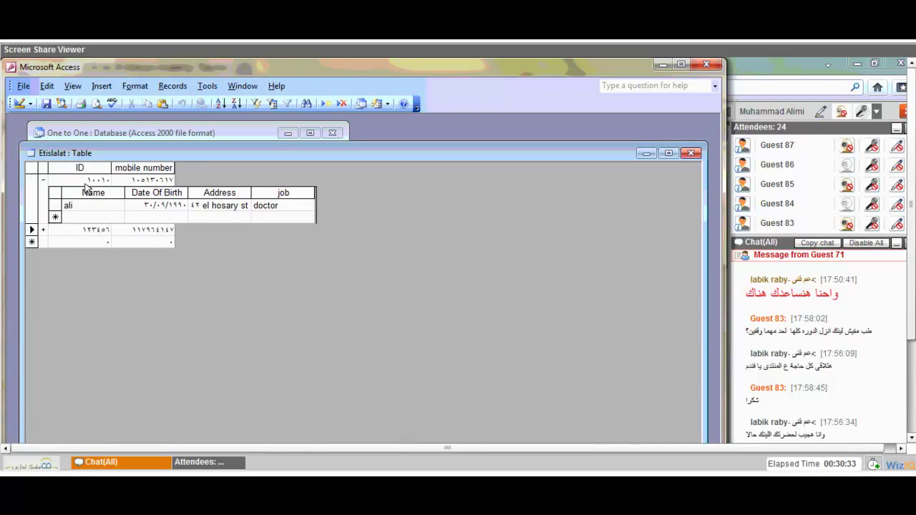
pyautogui.hotkey('ctrl', 'shift', 'Up')
pyautogui.click(44, 192)
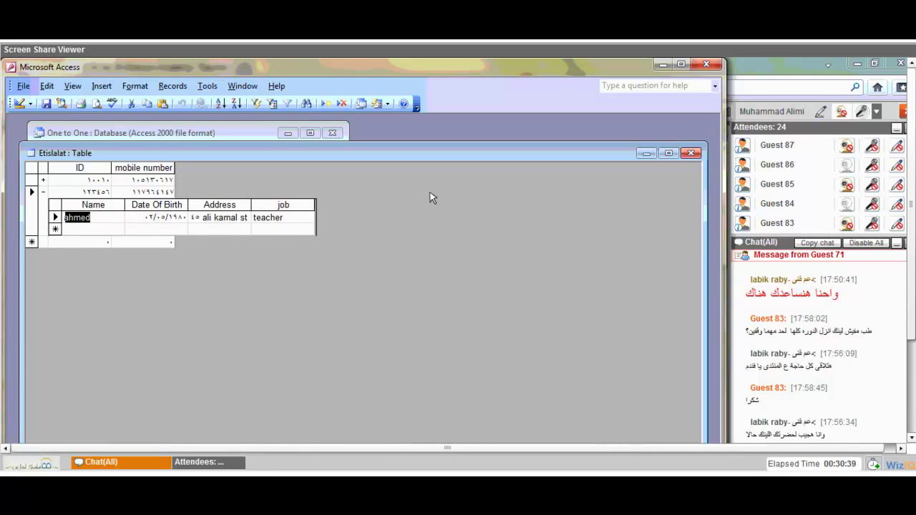
pyautogui.hotkey('ctrl', 'w')
# Open the Ministry table, expand the first record to view its related mobile number, and close the table
pyautogui.click(141, 225)
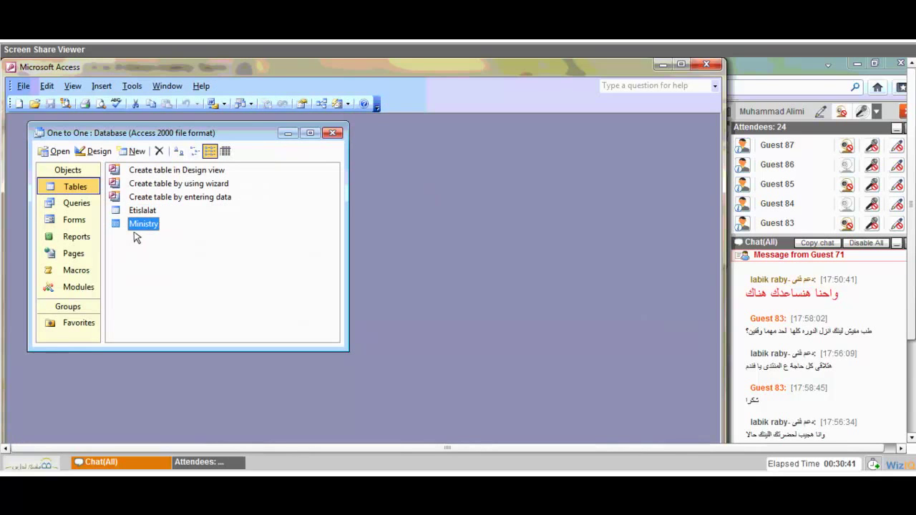
pyautogui.doubleClick(142, 225)
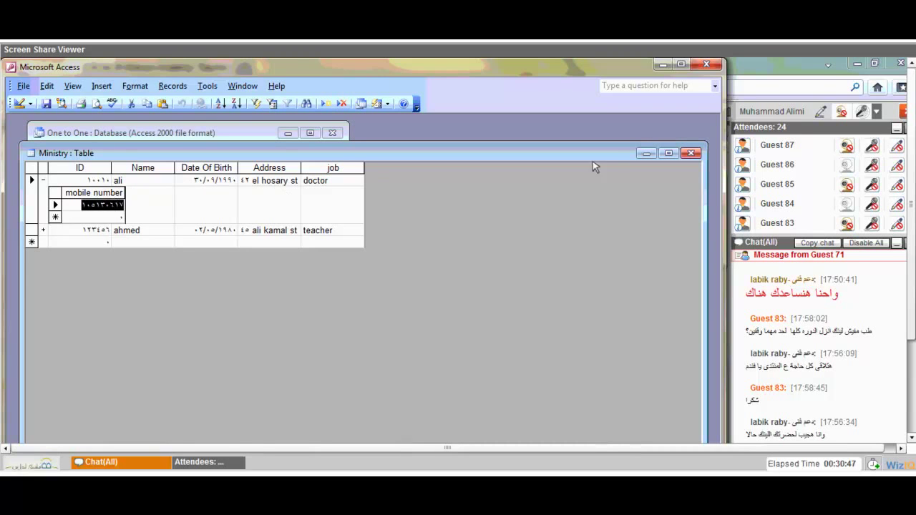
pyautogui.click(679, 155)
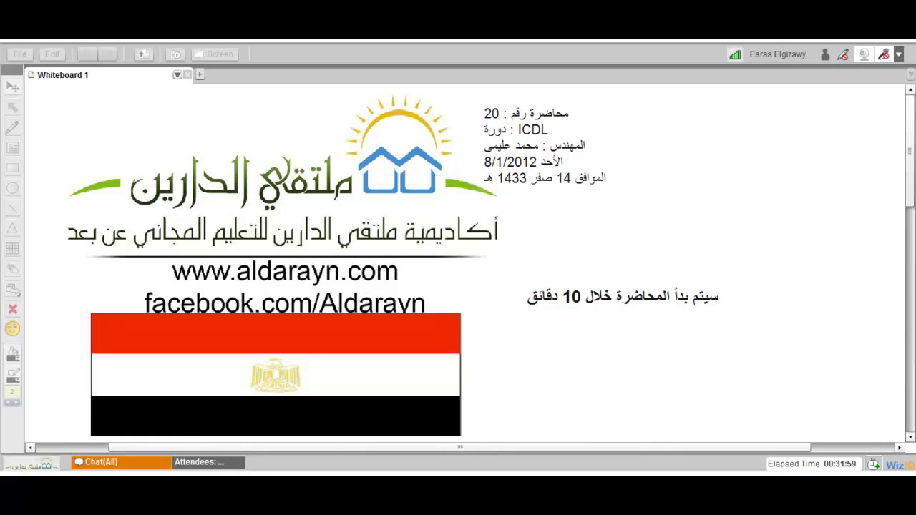
# Switch to the WizIQ classroom, open the chat addressed to All, and start a new message
pyautogui.click(146, 459)
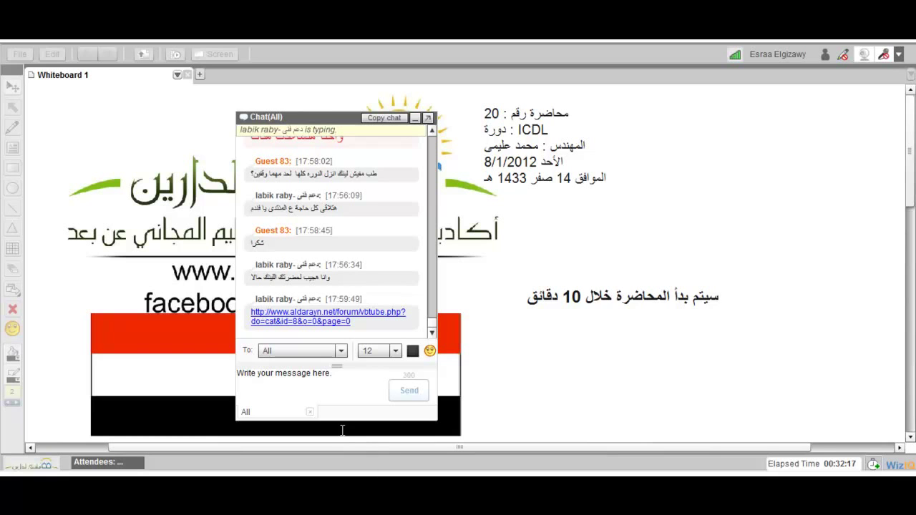
pyautogui.click(332, 387)
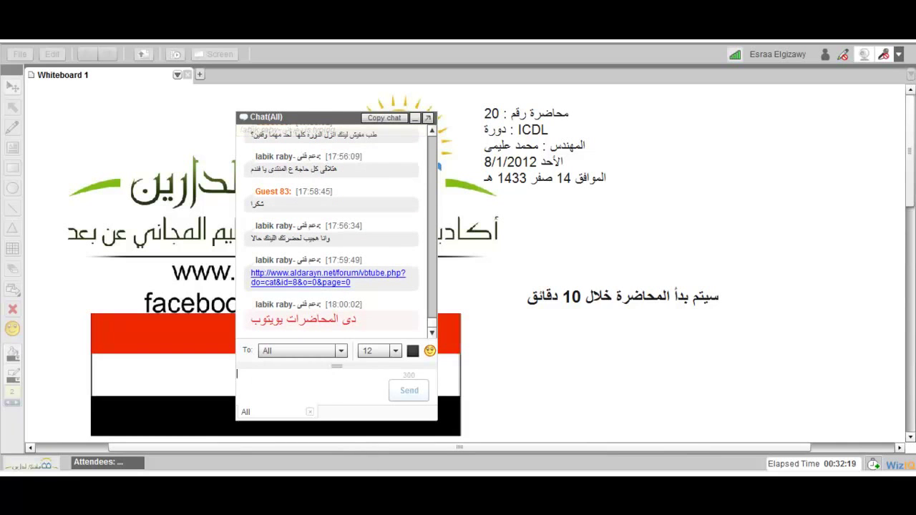